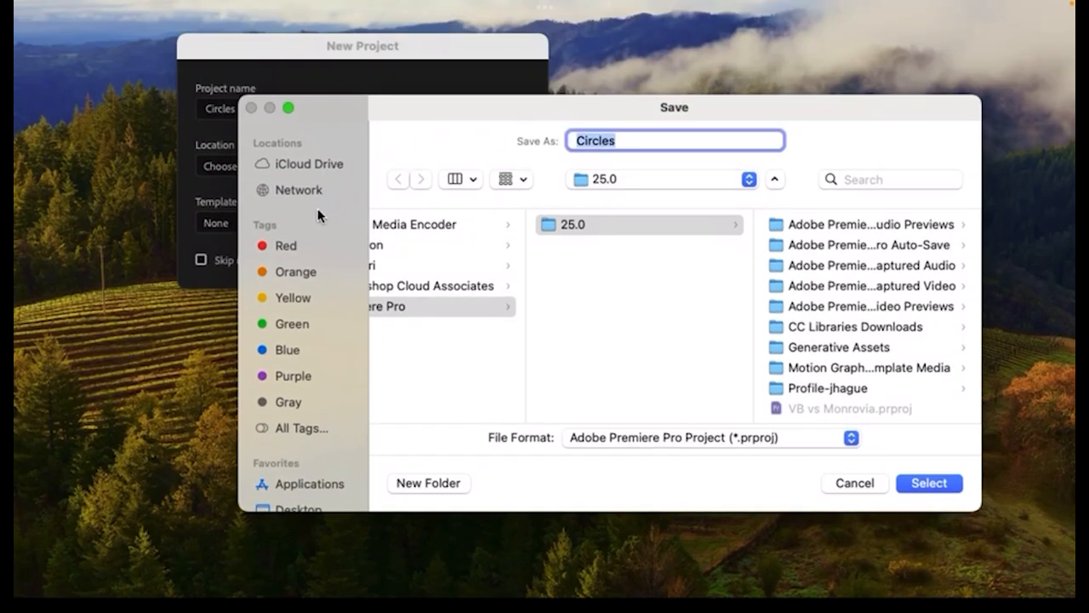
Create the Circles project on the Desktop, allow access to the Desktop folder, and switch to the editing workspace without importing media
scroll(317, 208, down, 3)
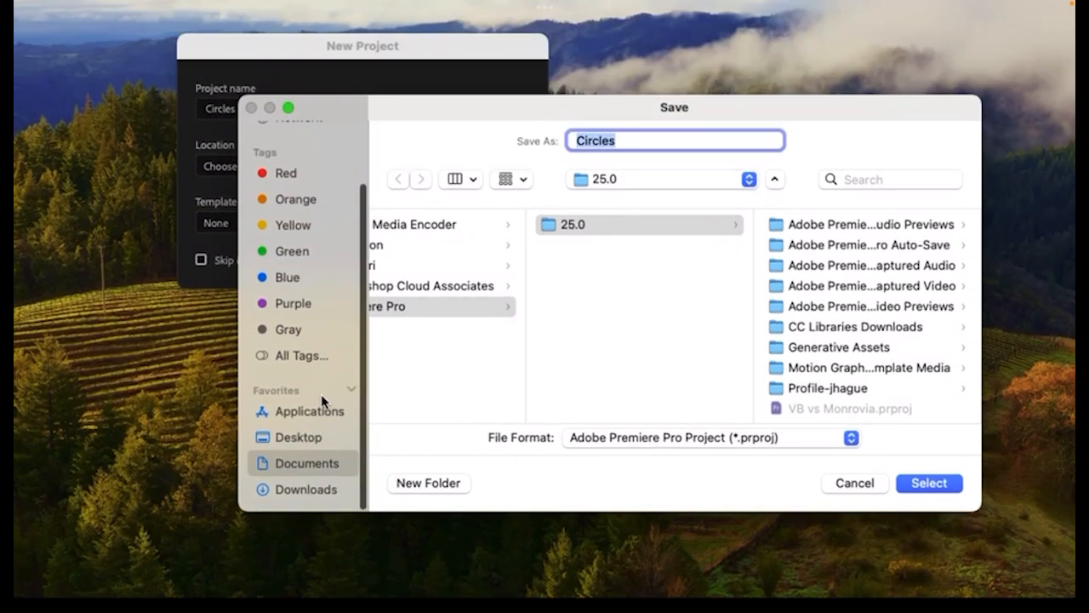
click(313, 492)
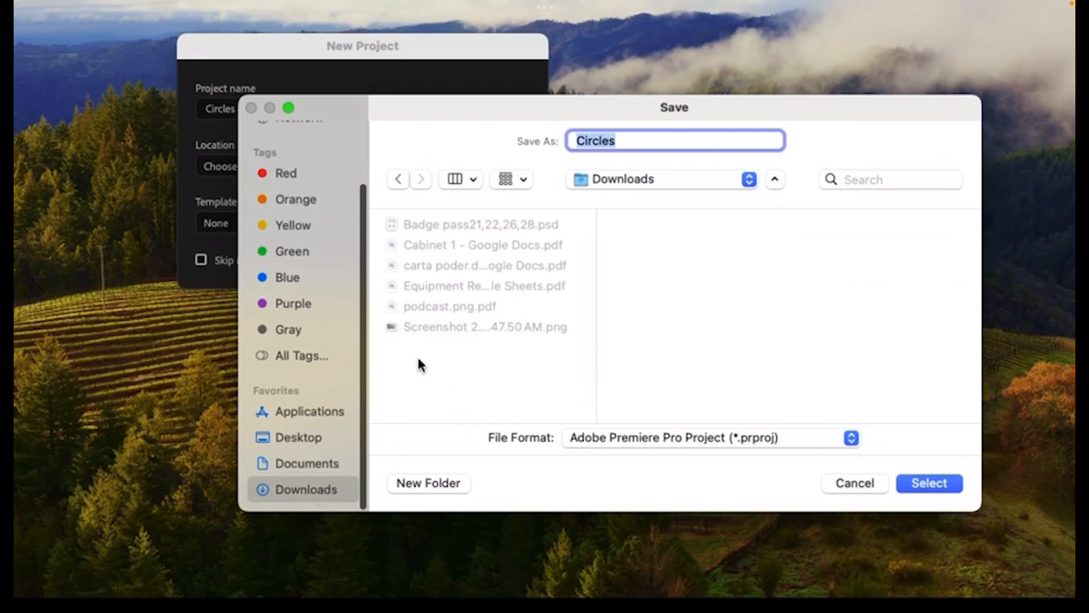
click(311, 438)
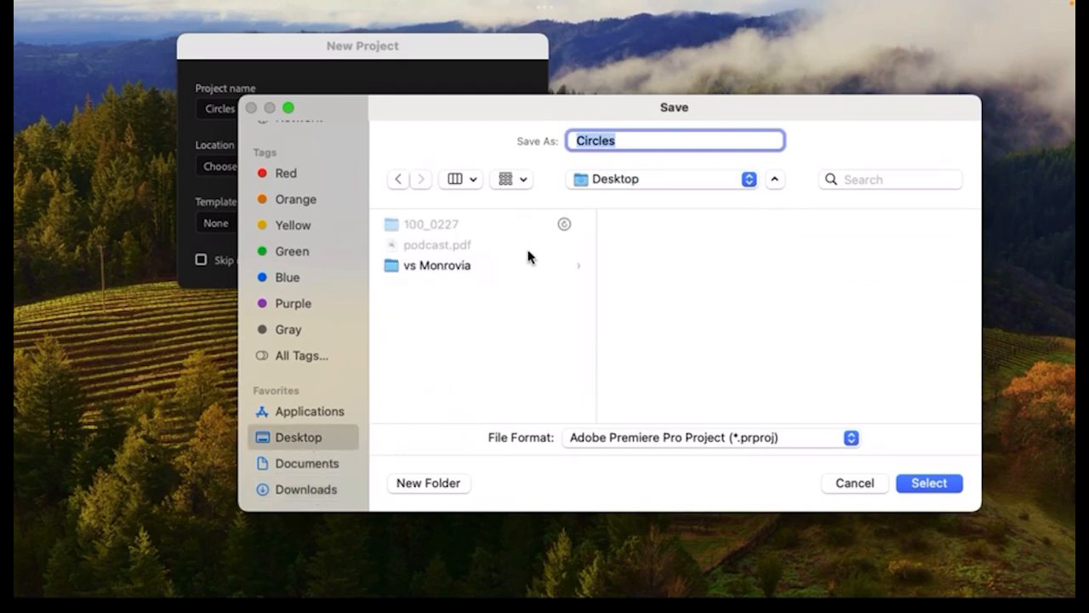
click(935, 483)
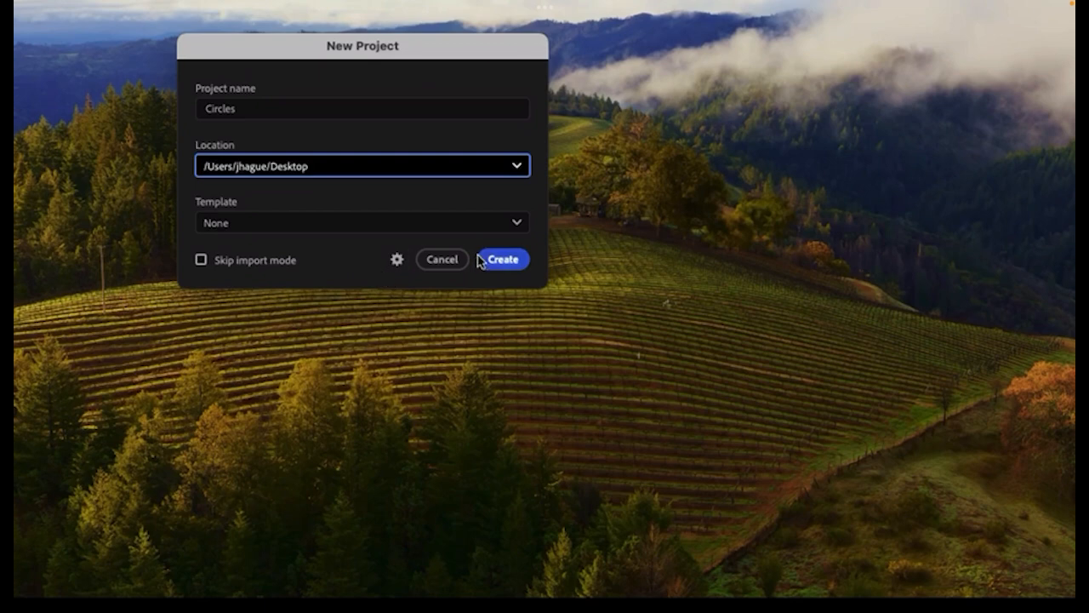
click(504, 259)
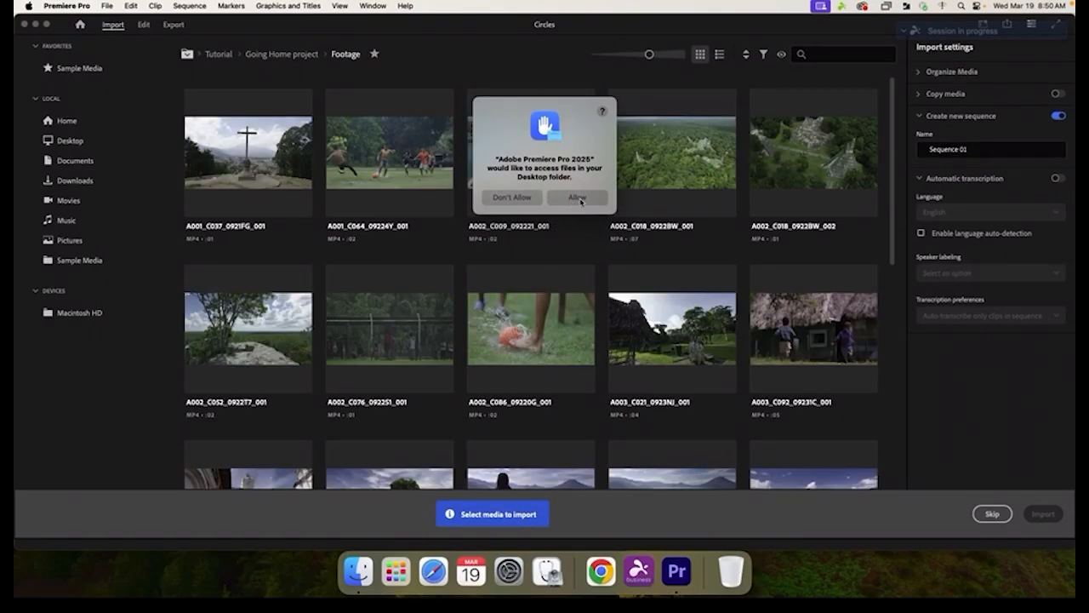
click(578, 197)
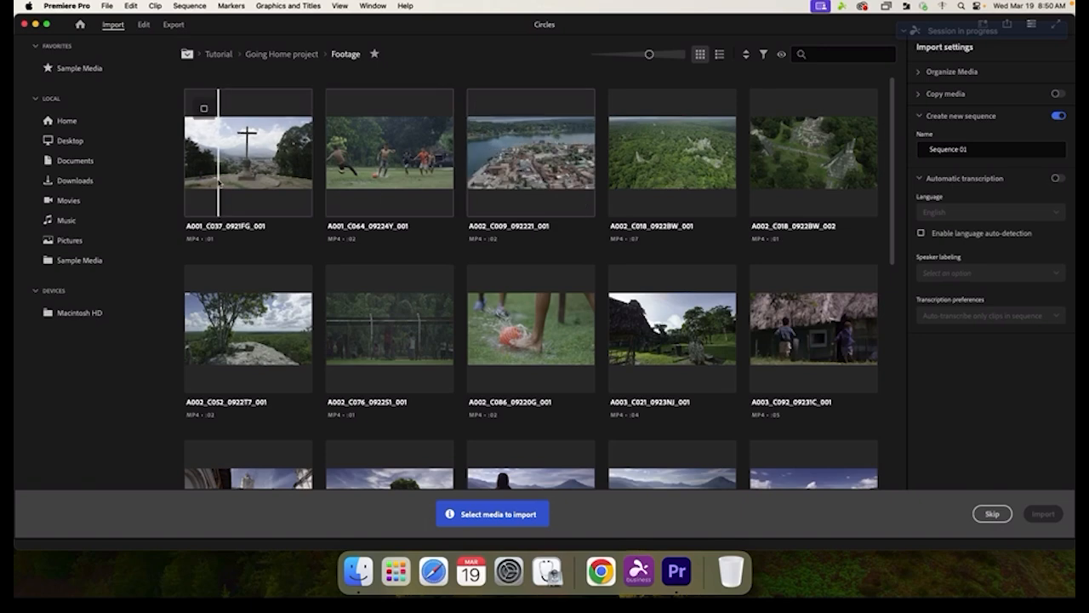
click(144, 24)
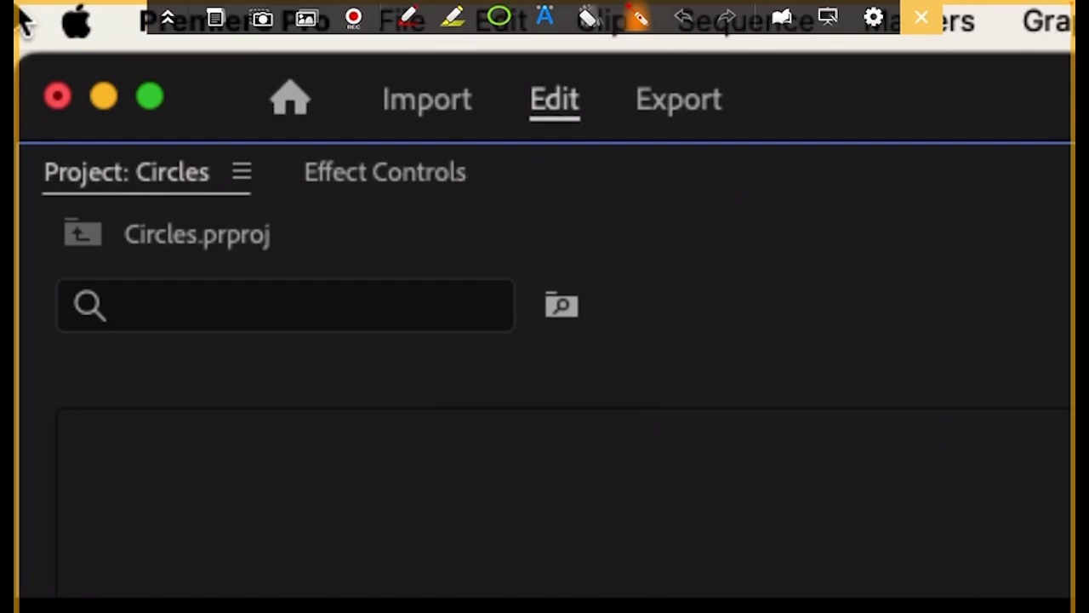
click(408, 17)
mouse_move(577, 70)
mouse_down()
mouse_move(520, 75)
mouse_move(630, 95)
mouse_move(519, 79)
mouse_up()
mouse_move(580, 155)
mouse_down()
mouse_move(647, 324)
mouse_move(676, 343)
mouse_up()
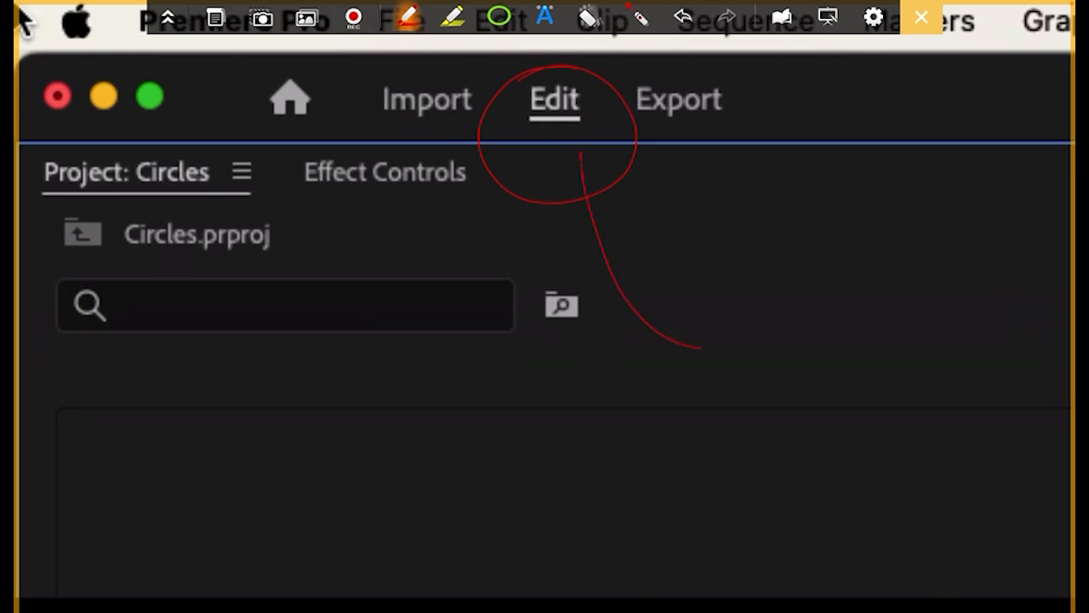
drag(681, 407, 695, 435)
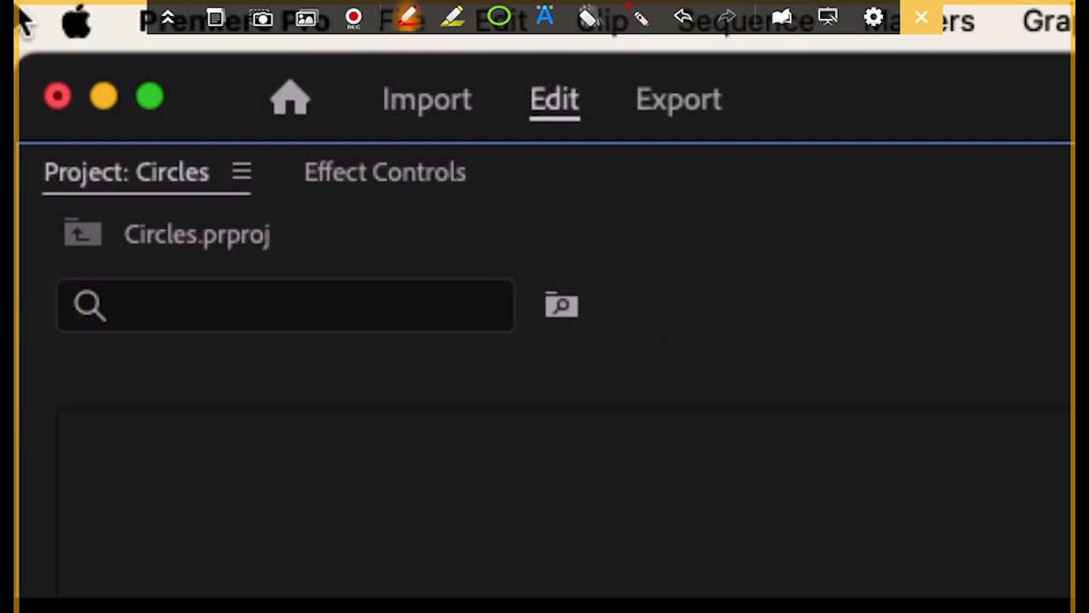
key(Escape)
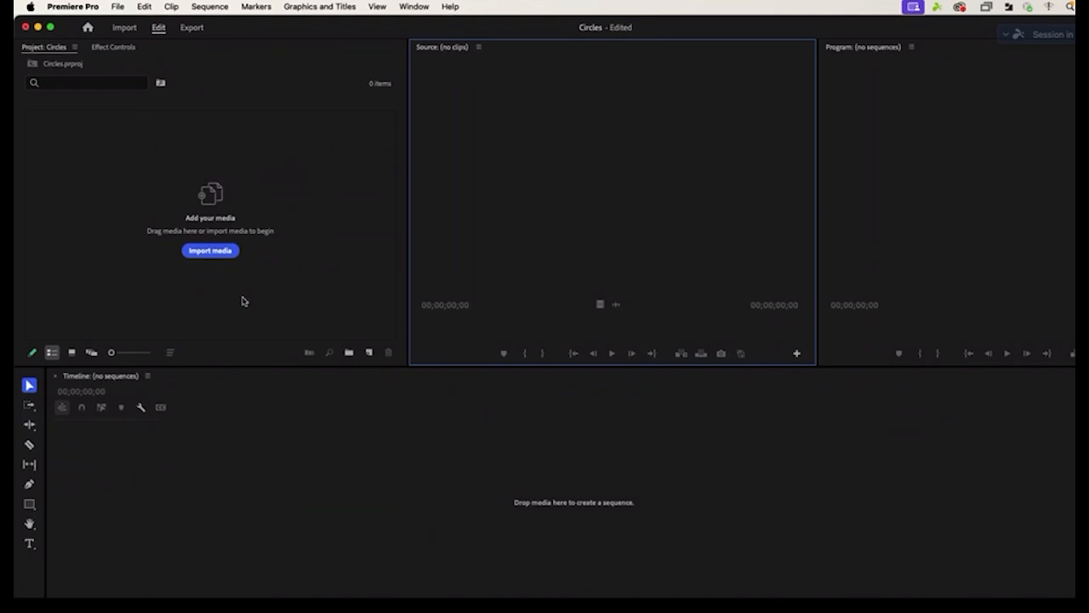
Create a new sequence named Circles with the HDV 720p30 preset
click(432, 349)
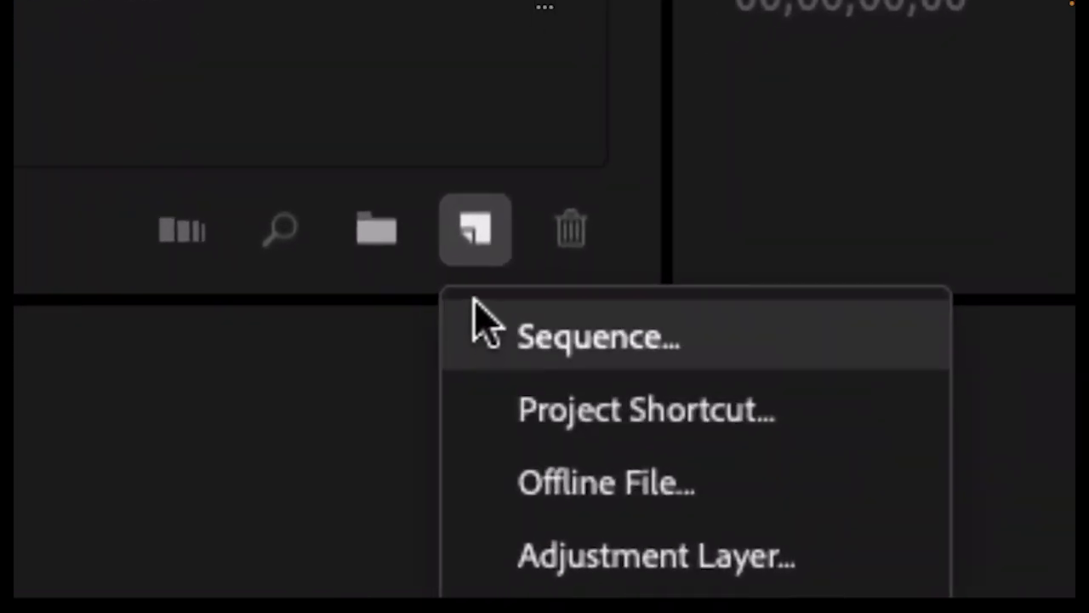
click(568, 356)
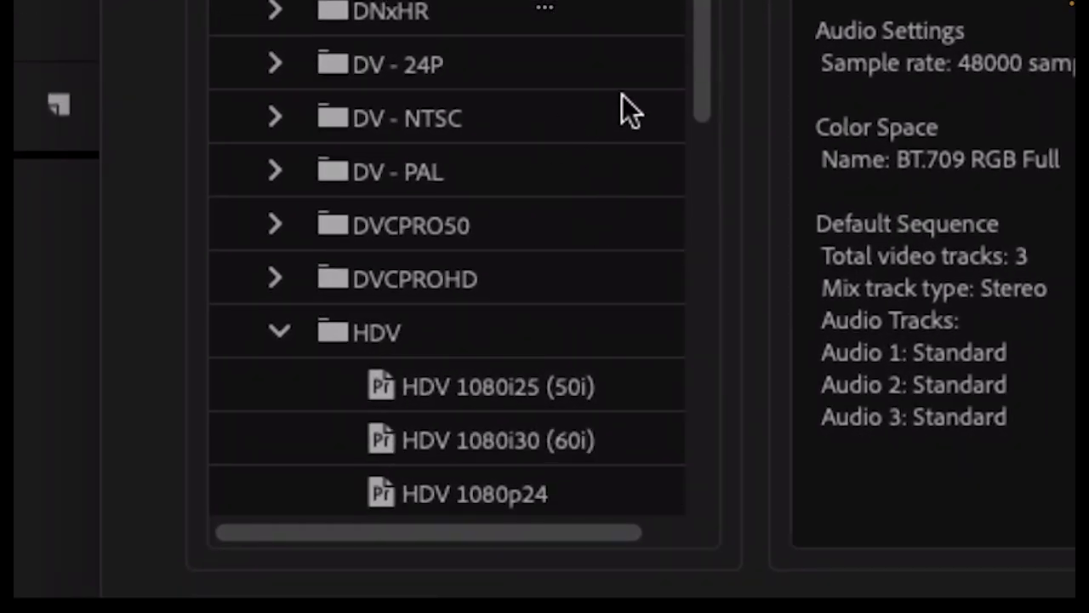
drag(700, 90, 716, 426)
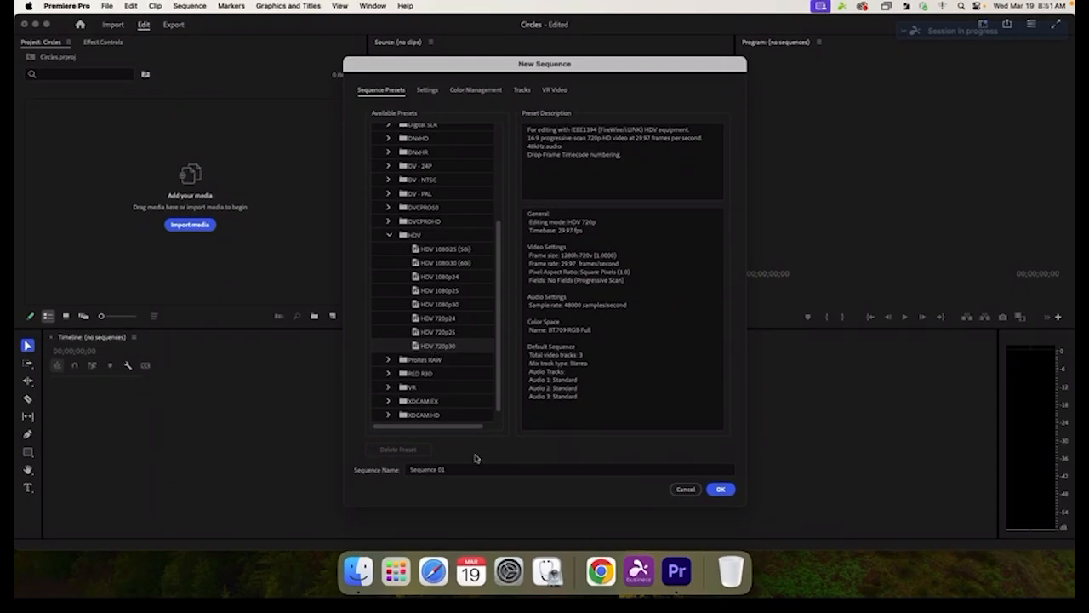
double_click(455, 470)
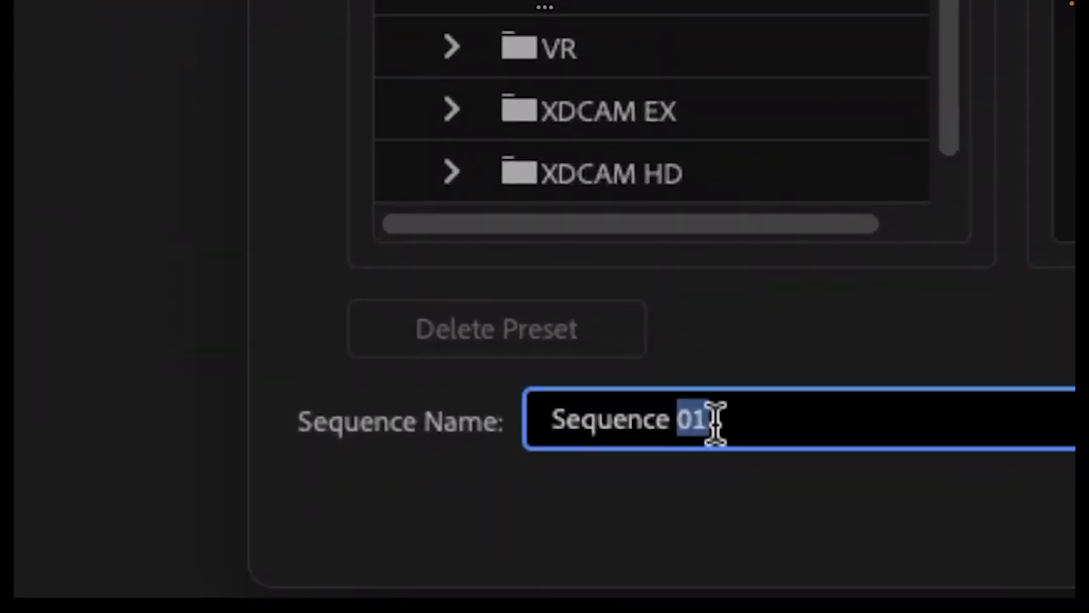
drag(717, 419, 521, 421)
text(Circles)
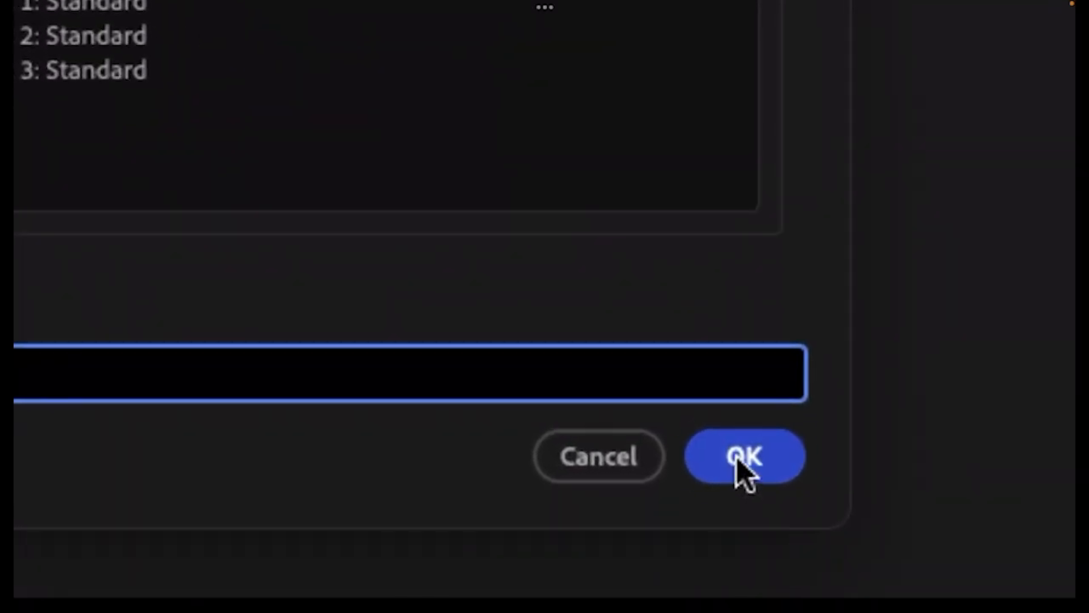
click(737, 457)
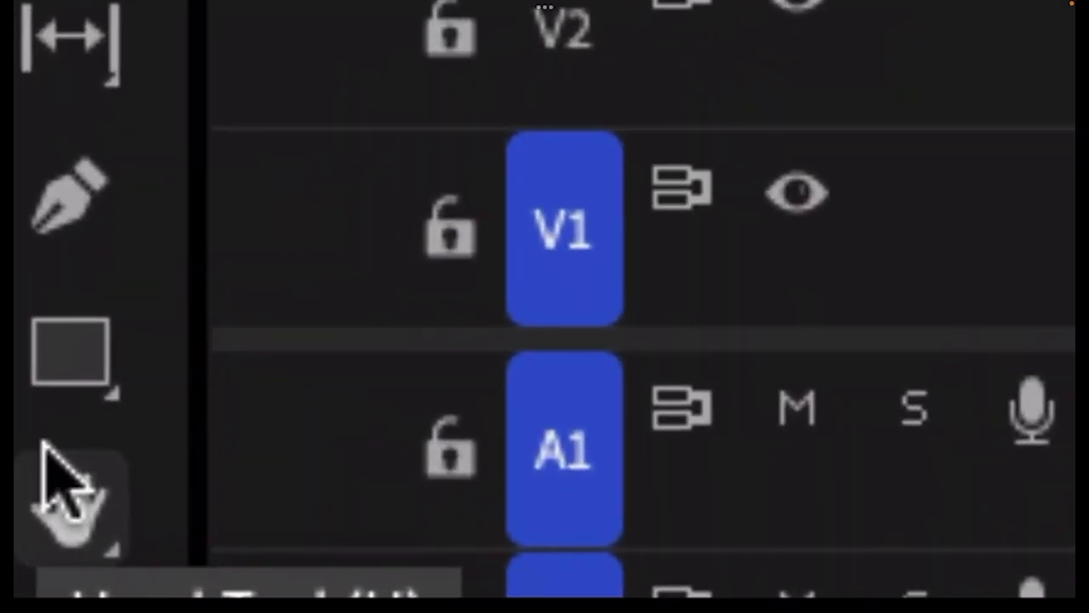
Enlarge the Program monitor and Project area by narrowing the Source monitor, and draw a small rectangle in the upper-left corner of the frame
click(165, 358)
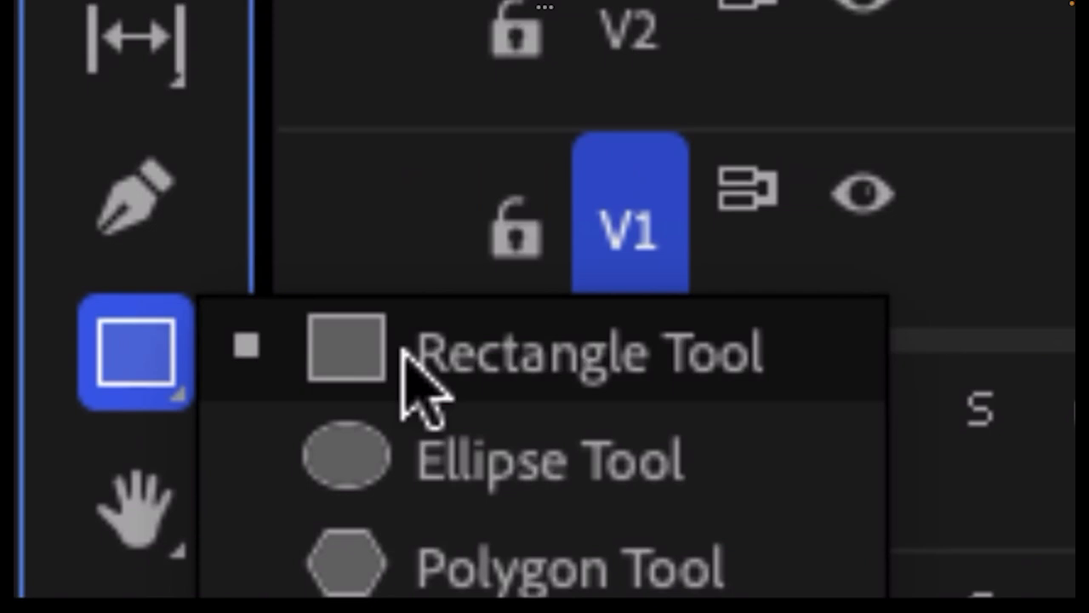
click(457, 355)
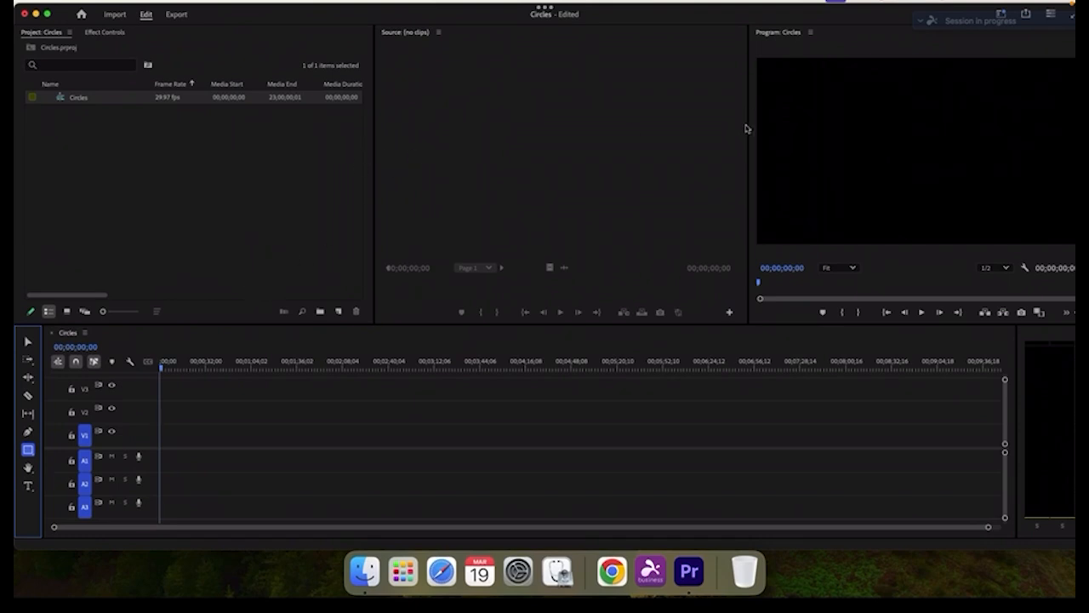
drag(749, 124, 651, 119)
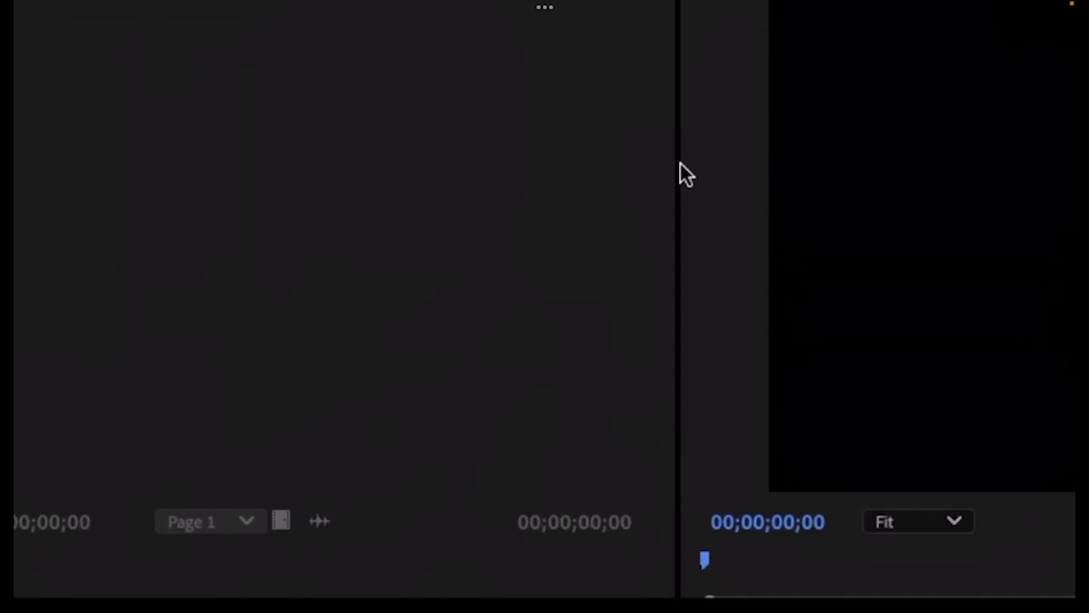
drag(678, 166, 628, 162)
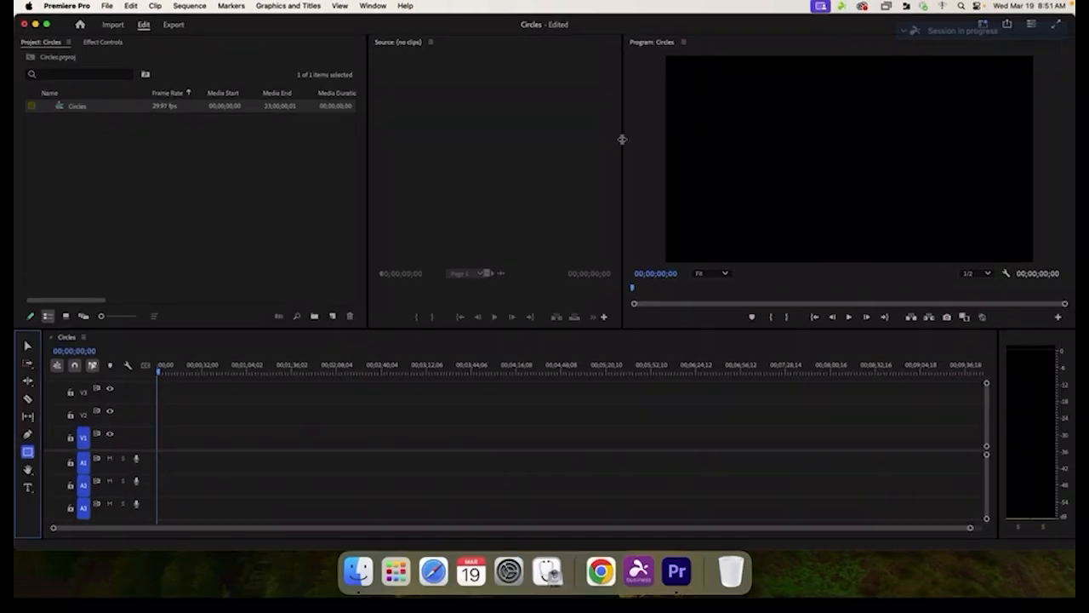
drag(368, 141, 443, 141)
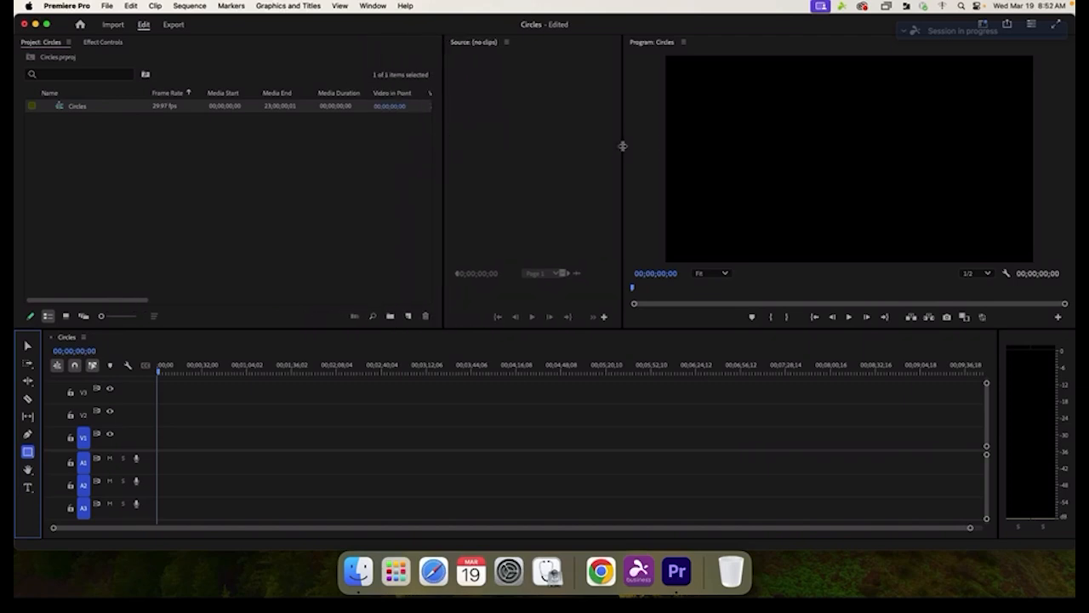
drag(623, 147, 573, 146)
drag(656, 65, 716, 120)
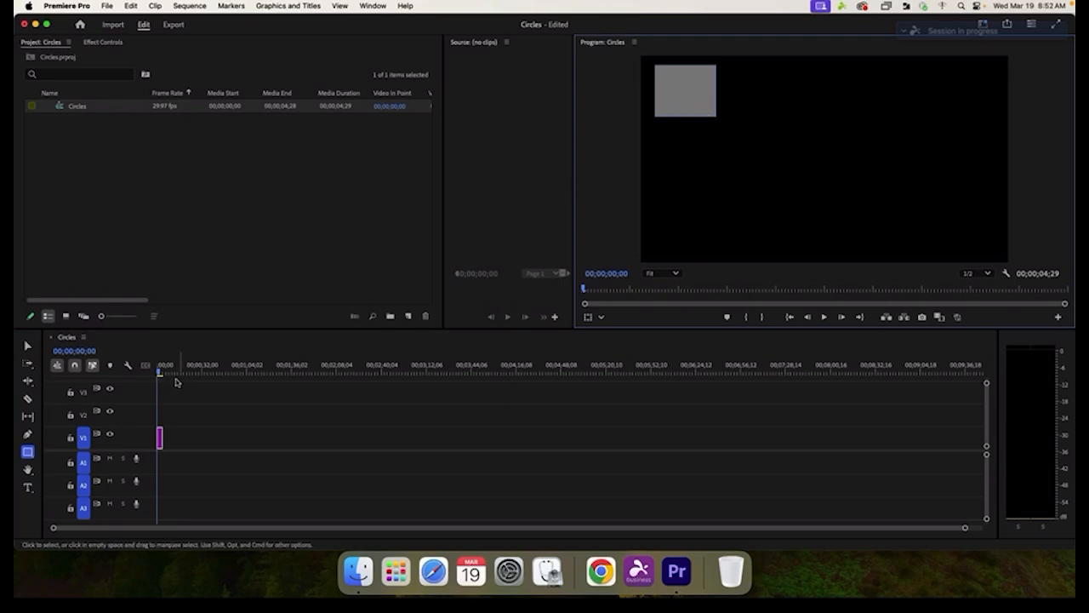
click(27, 344)
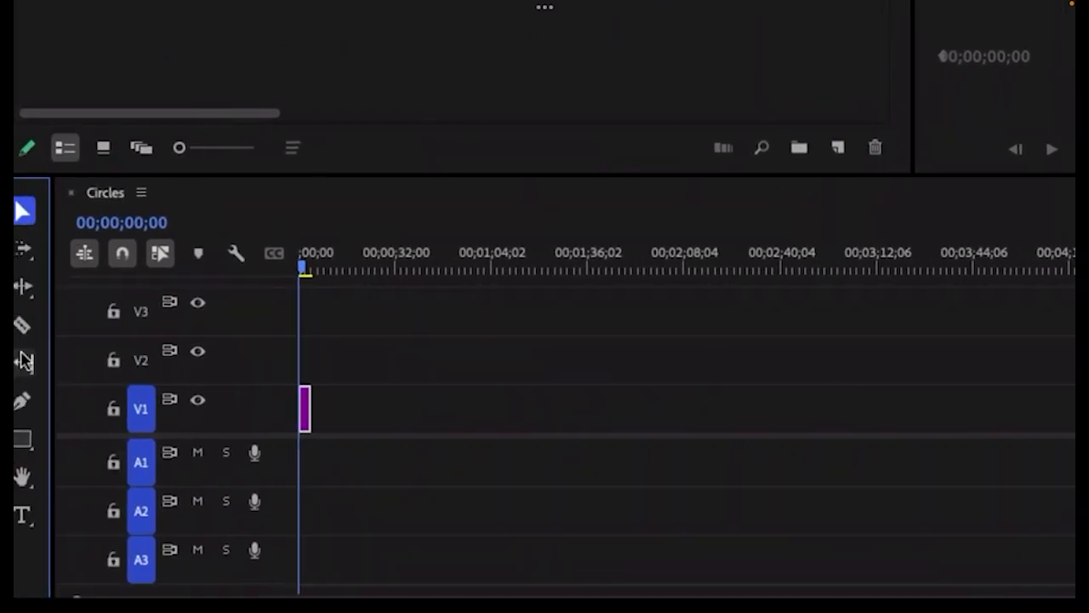
Move the playhead to 00;01;00;13 and extend the rectangle's graphic clip on V1 to that point
drag(119, 228, 256, 228)
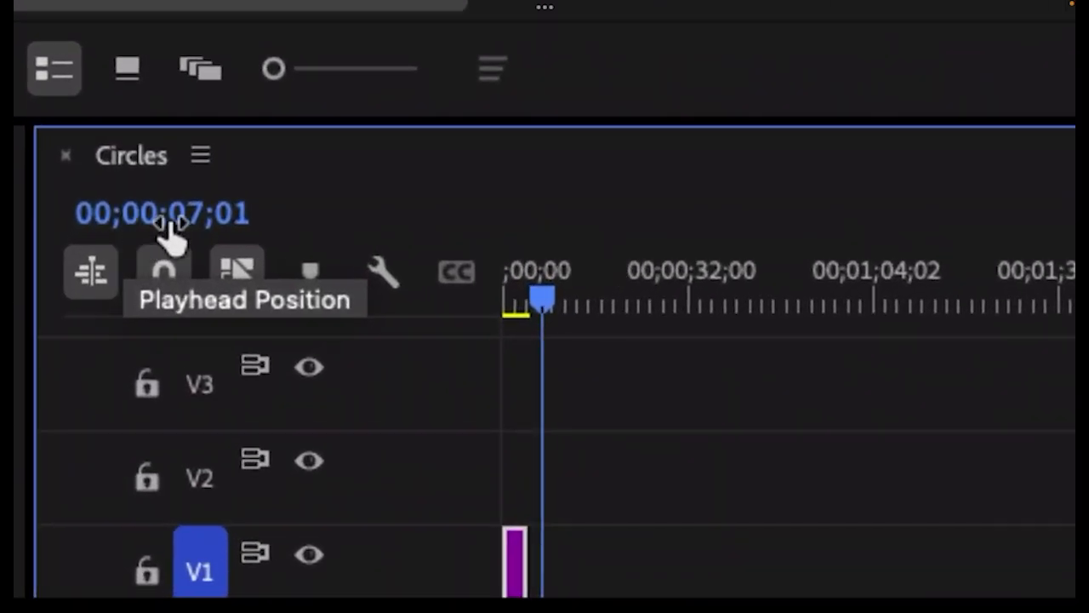
mouse_move(170, 219)
mouse_down()
mouse_move(222, 220)
mouse_move(93, 221)
mouse_move(160, 219)
mouse_up()
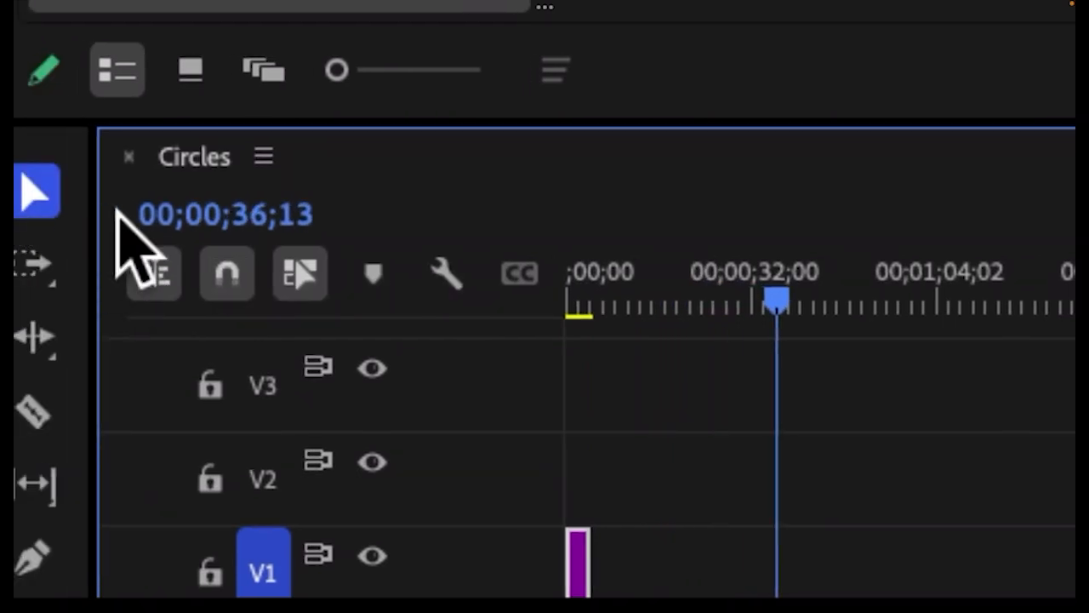
click(235, 214)
click(224, 209)
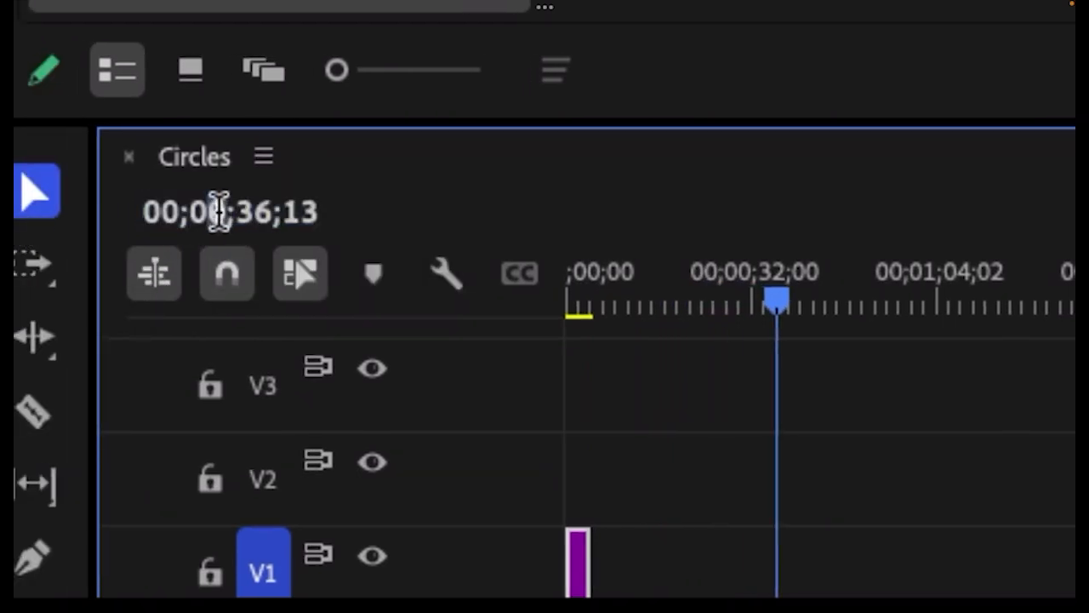
drag(219, 210, 265, 212)
text(1;00)
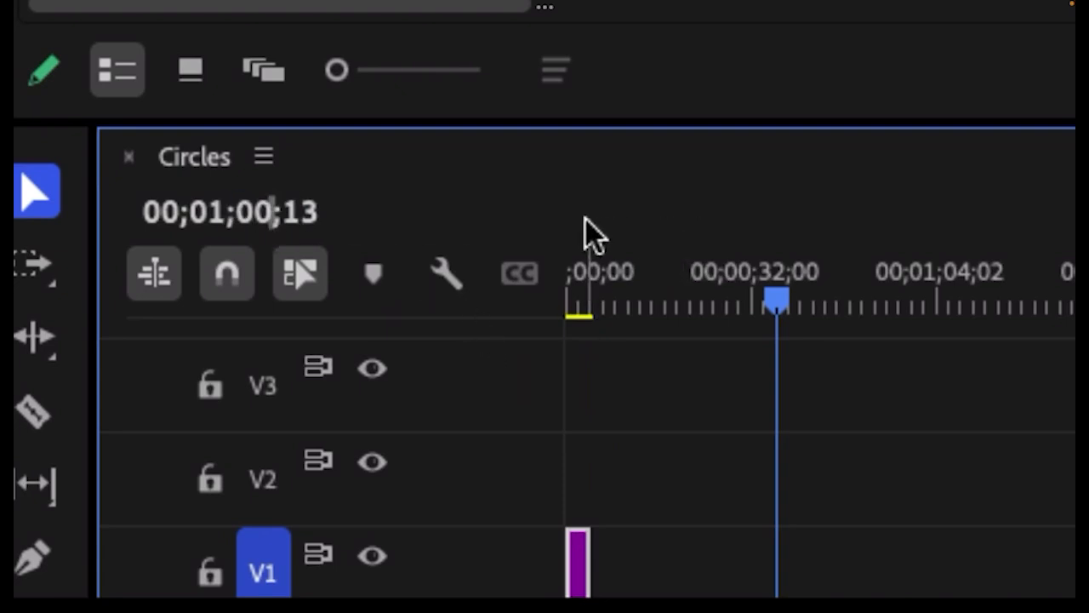
key(Return)
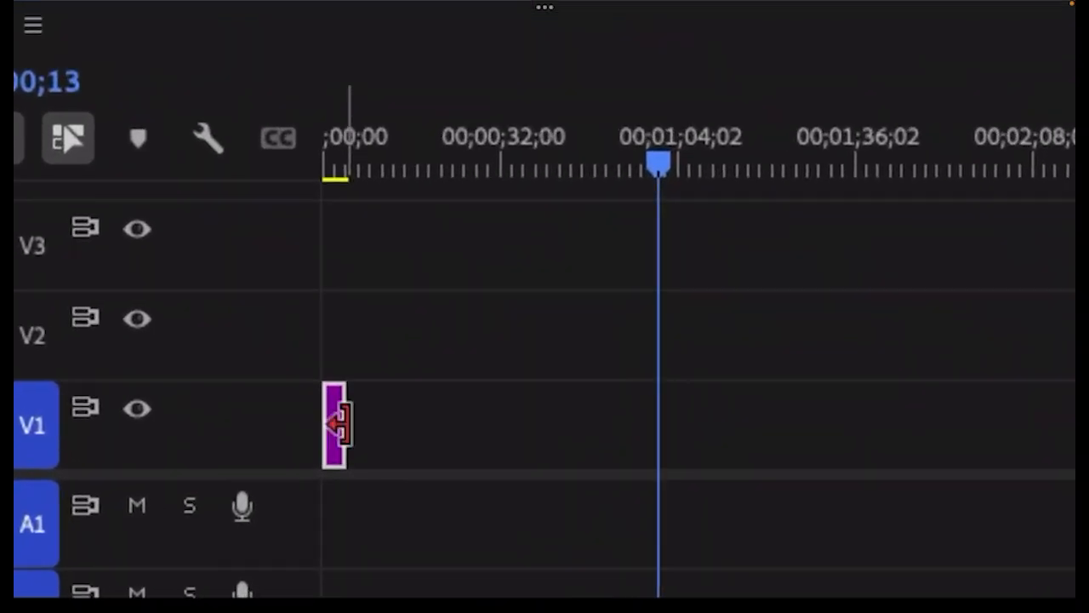
drag(374, 425, 685, 438)
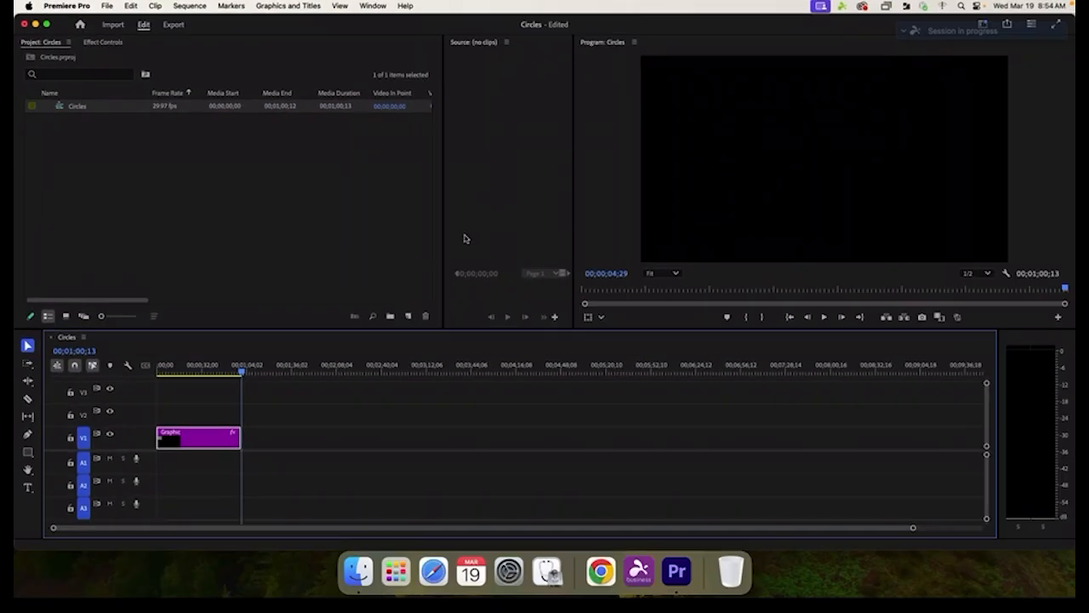
Return the playhead to the start of the sequence and expand the Shape (Shape 01) properties in the clip's effect controls
drag(244, 374, 156, 374)
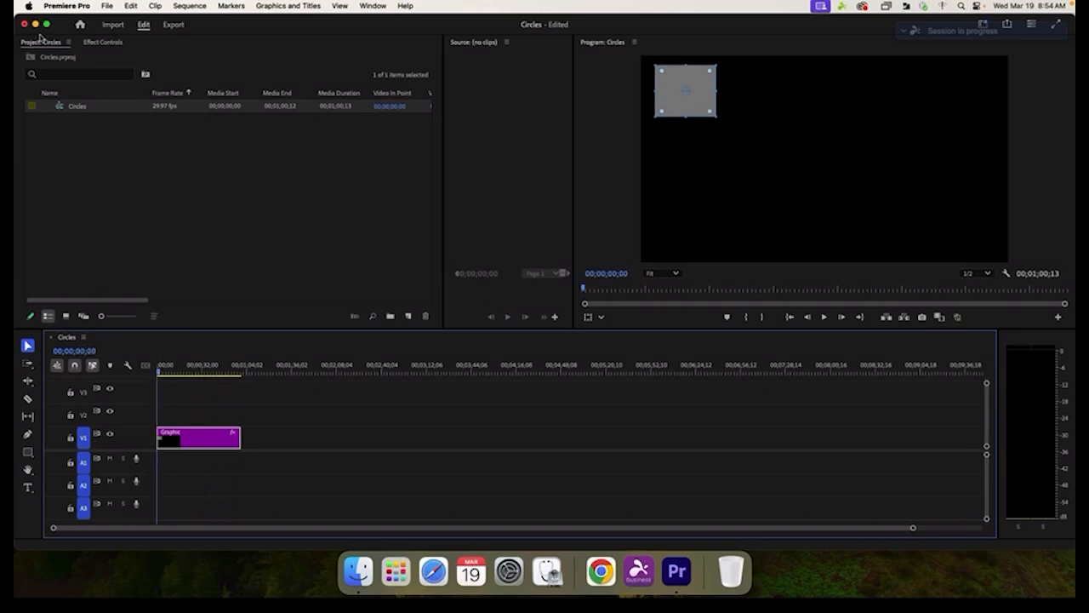
click(102, 42)
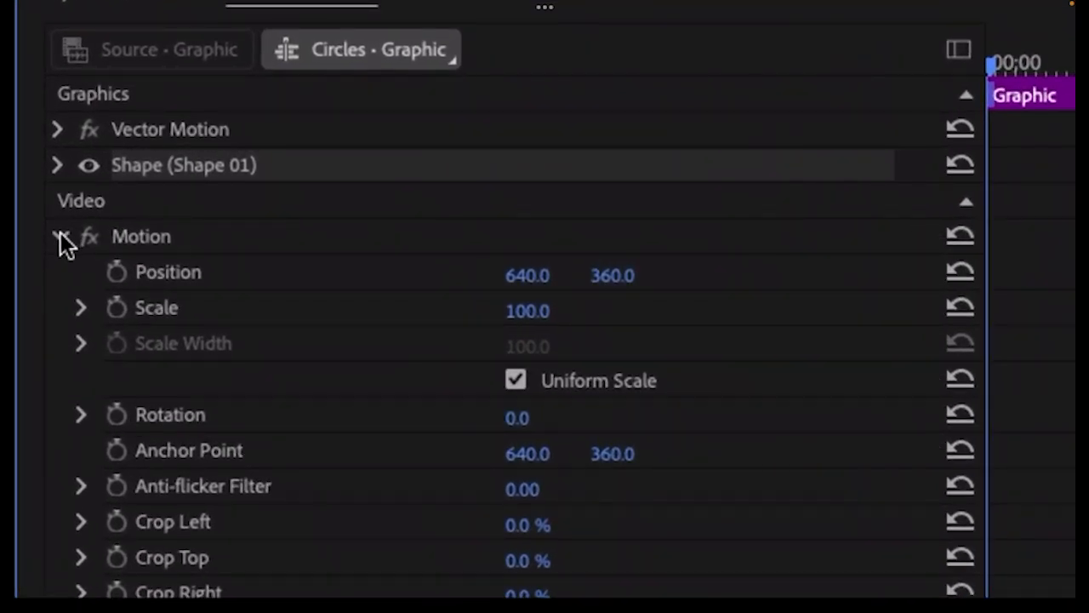
click(59, 237)
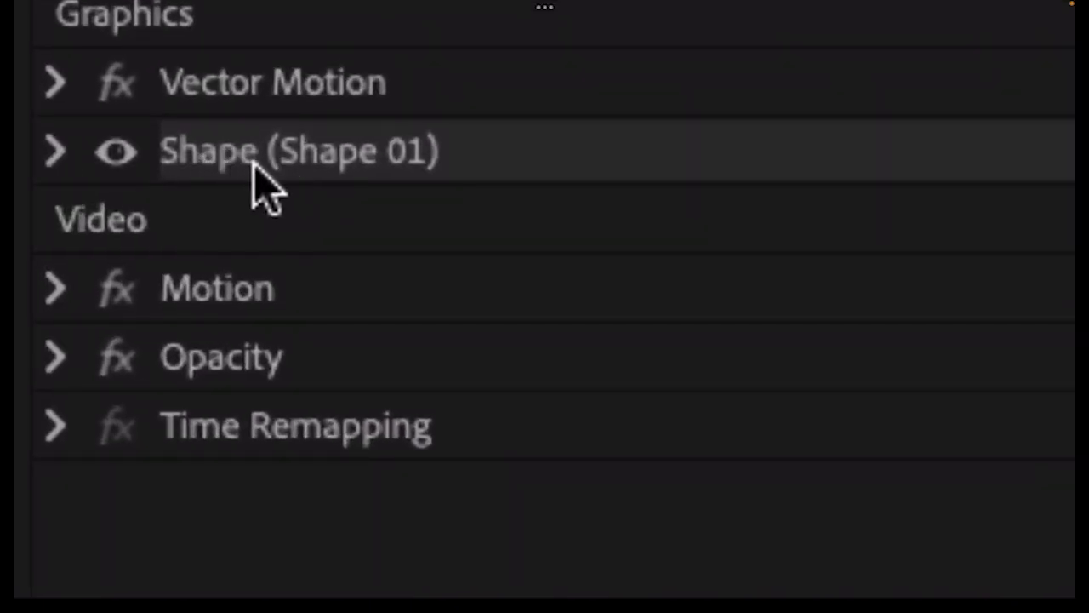
click(58, 154)
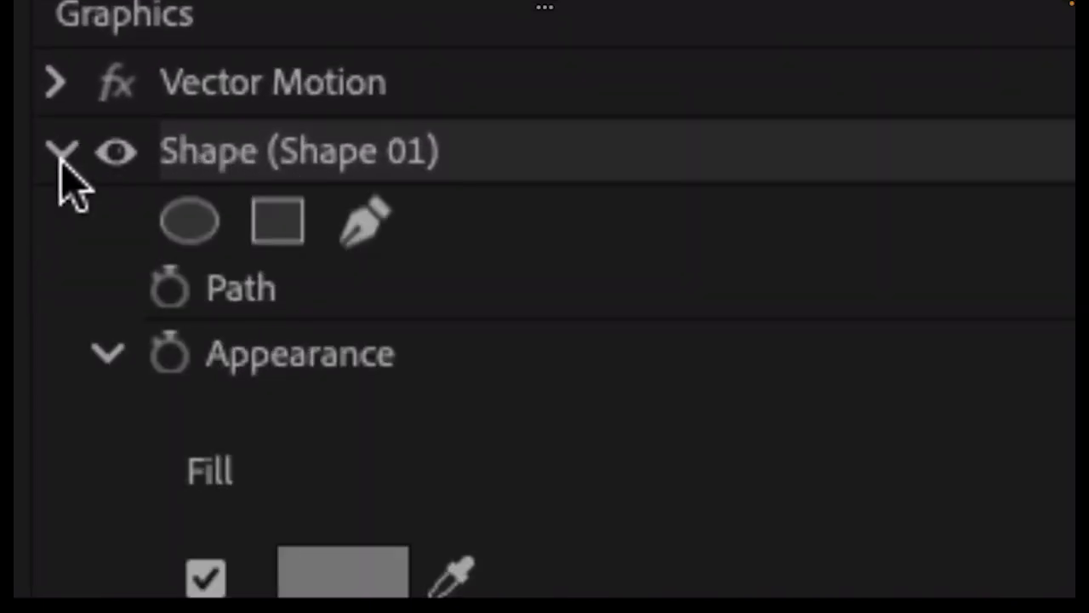
Turn on Rotation keyframing in the shape's Transform properties at the clip start, and widen the keyframe area of the effect controls
scroll(167, 580, down, 3)
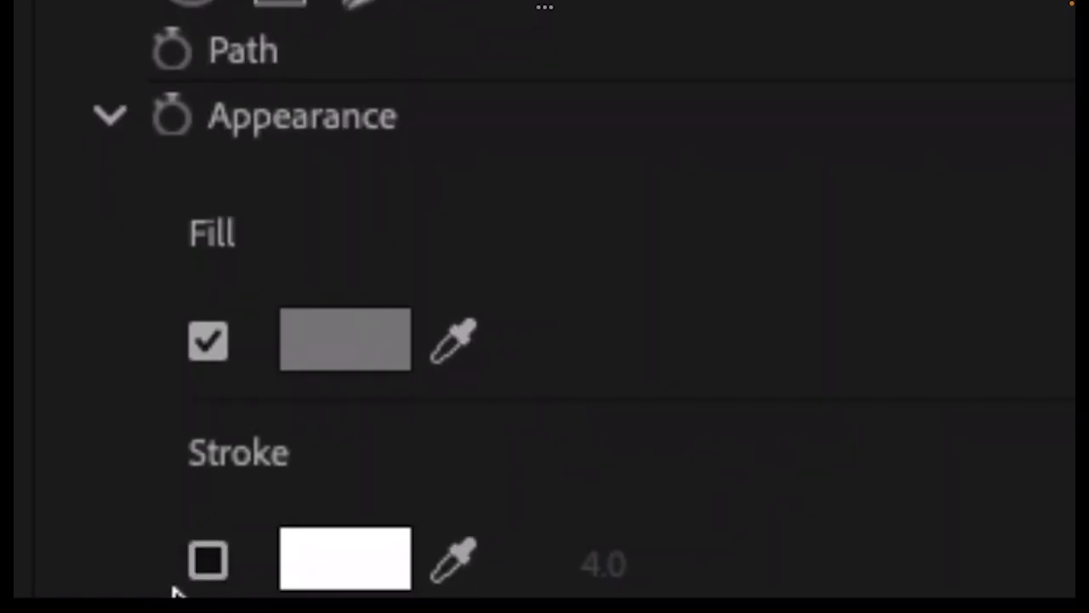
scroll(175, 592, down, 7)
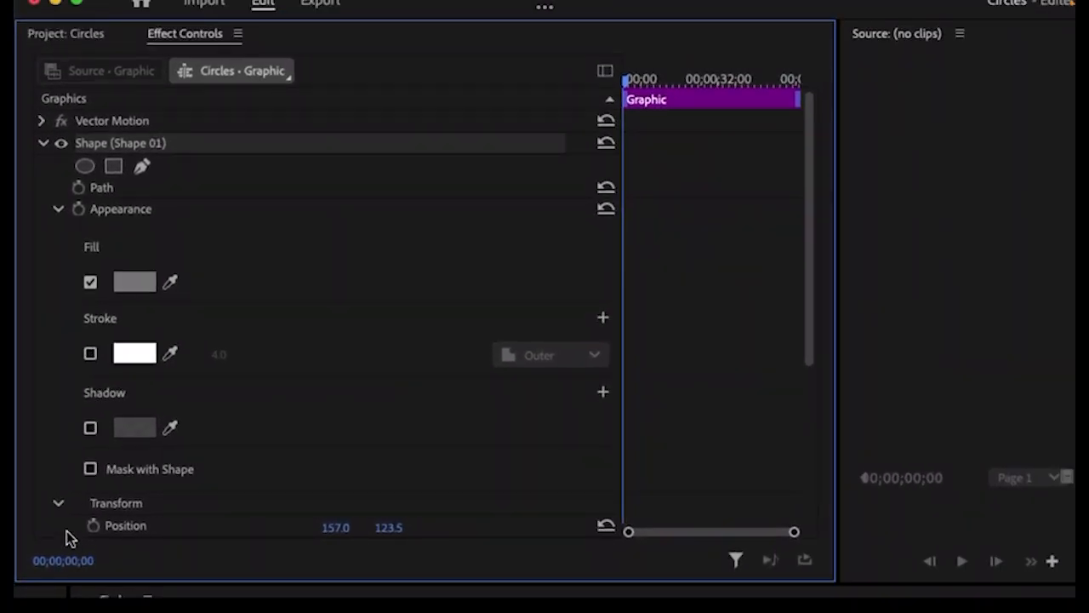
scroll(197, 483, down, 3)
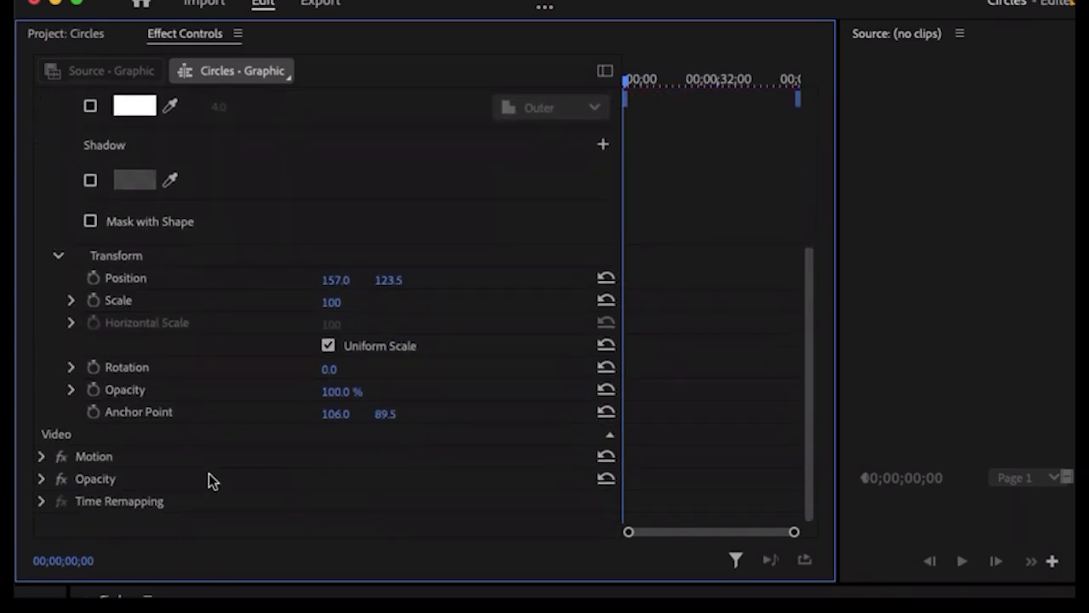
click(58, 256)
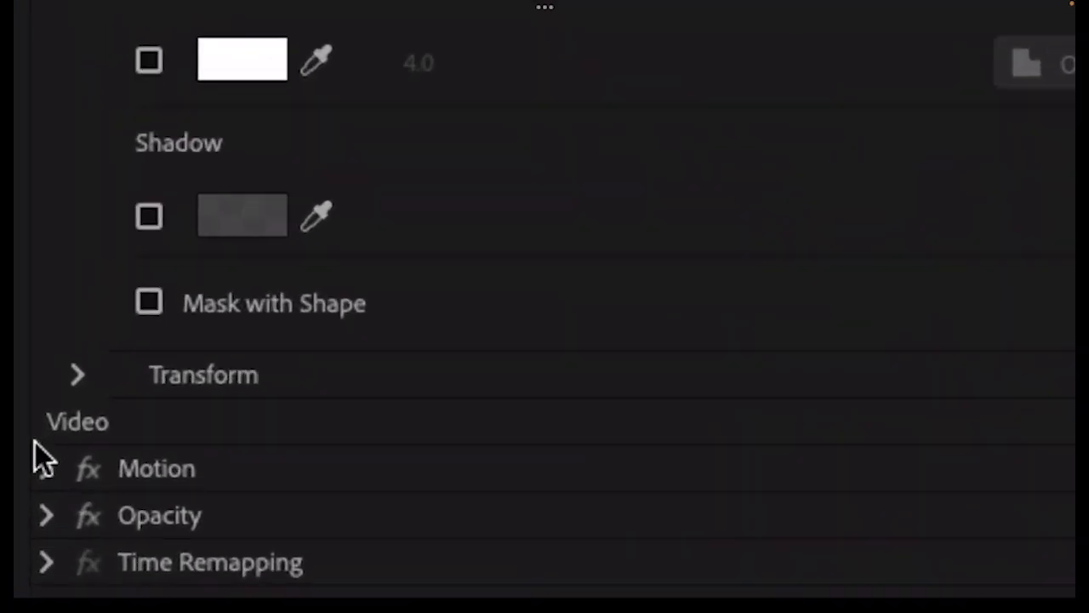
click(85, 349)
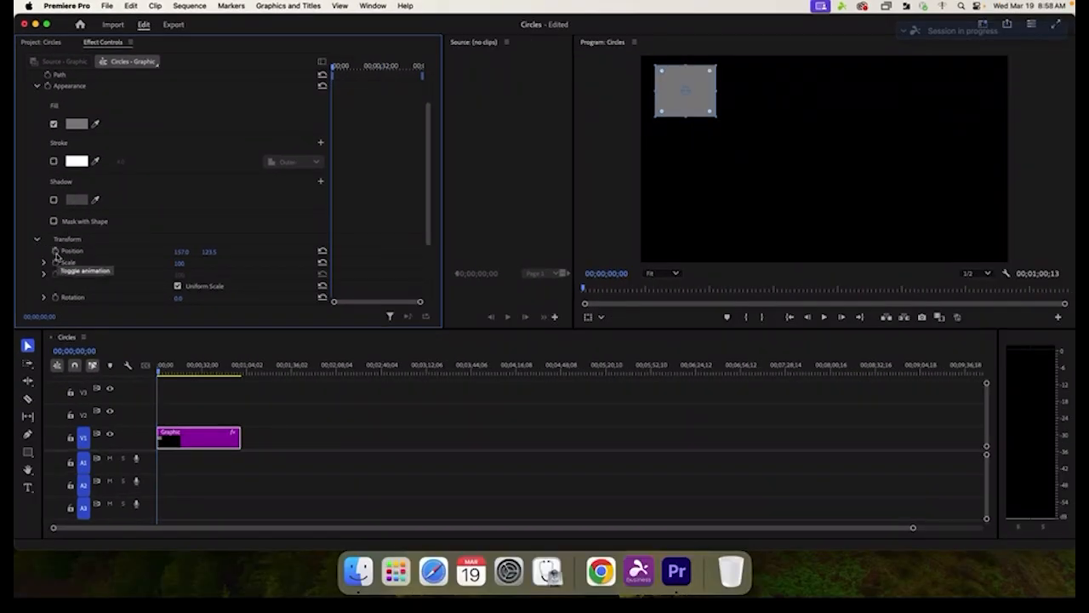
scroll(68, 266, down, 3)
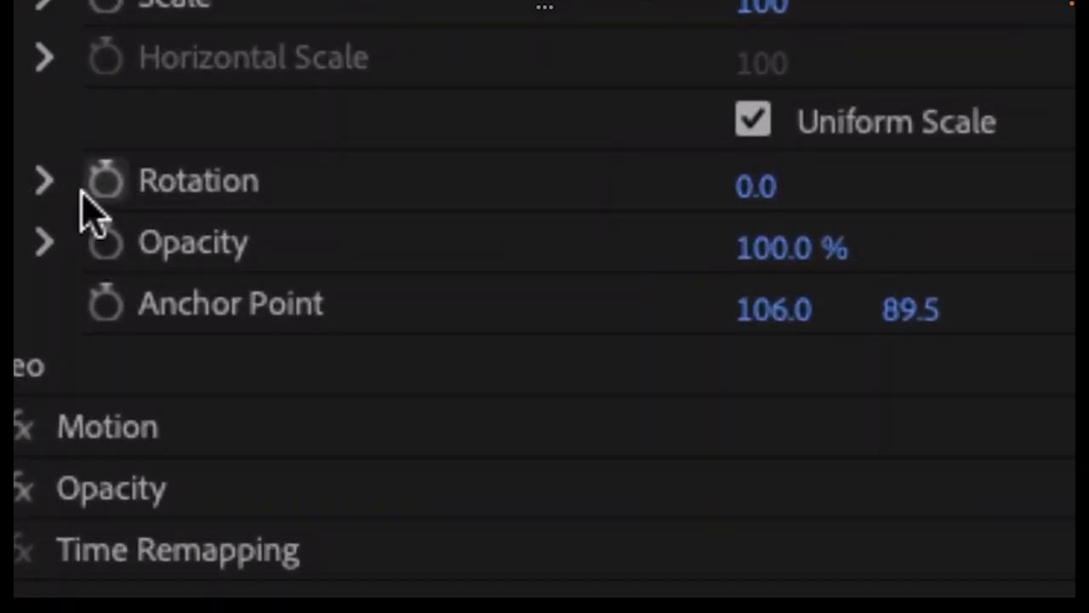
click(104, 182)
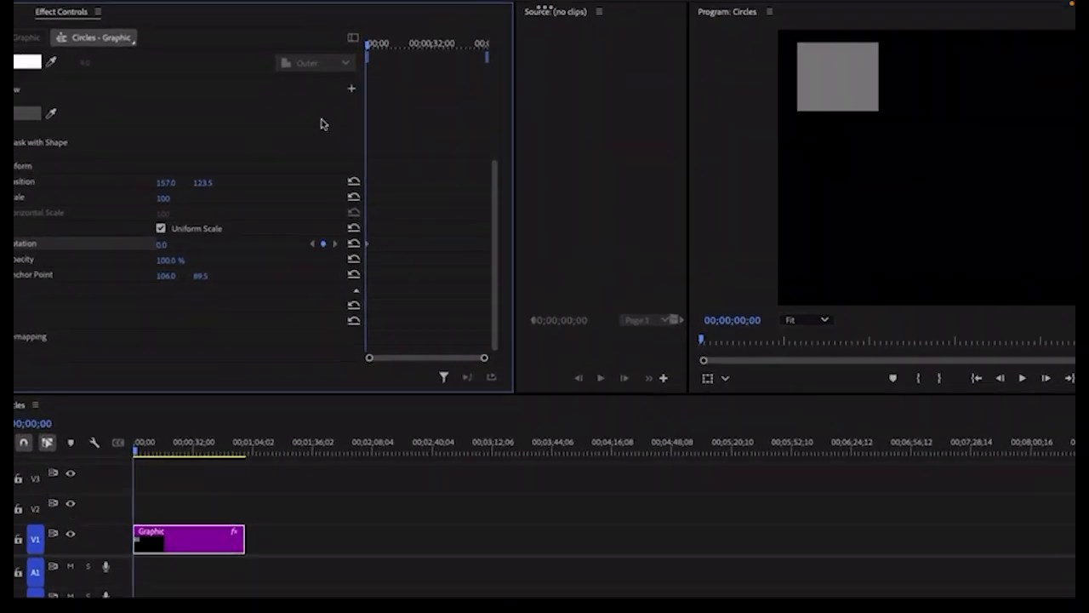
drag(369, 119, 299, 117)
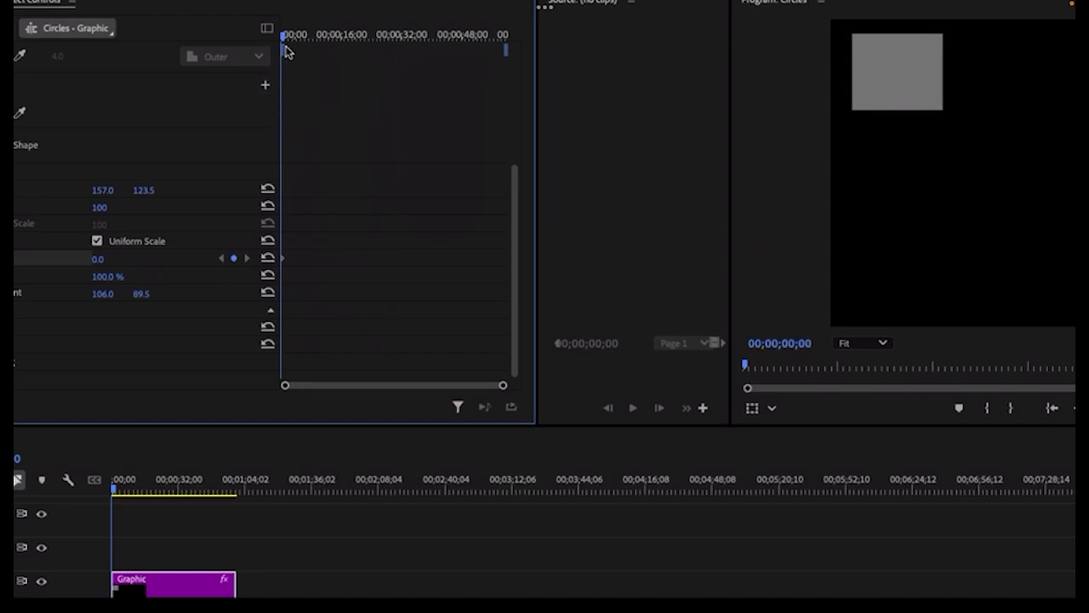
Add a 33° rotation keyframe for the shape at 00;00;05;20
drag(286, 40, 306, 43)
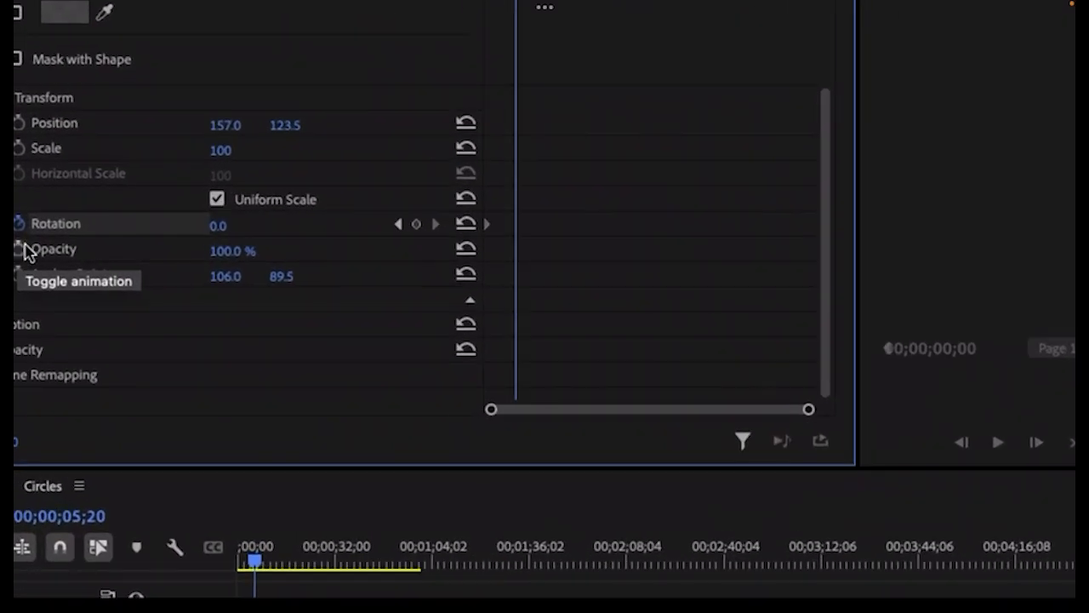
click(232, 225)
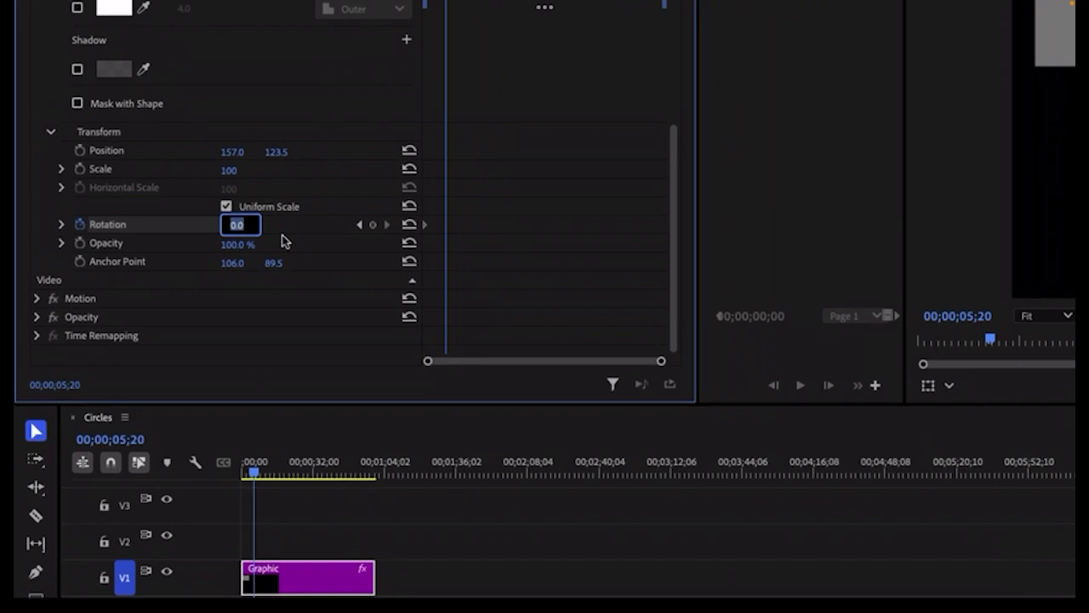
click(283, 237)
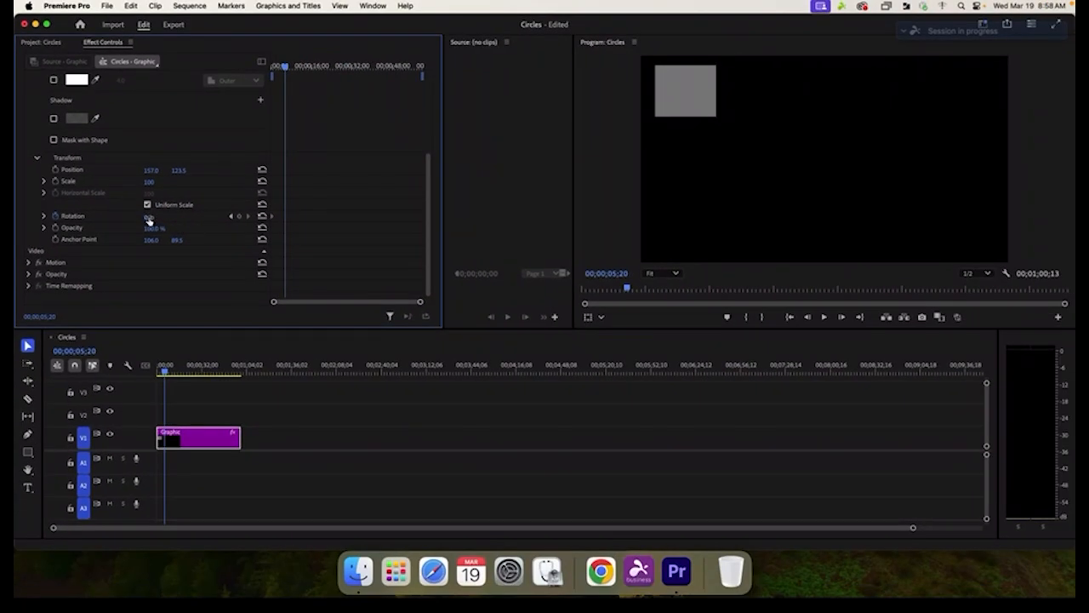
drag(148, 220, 177, 219)
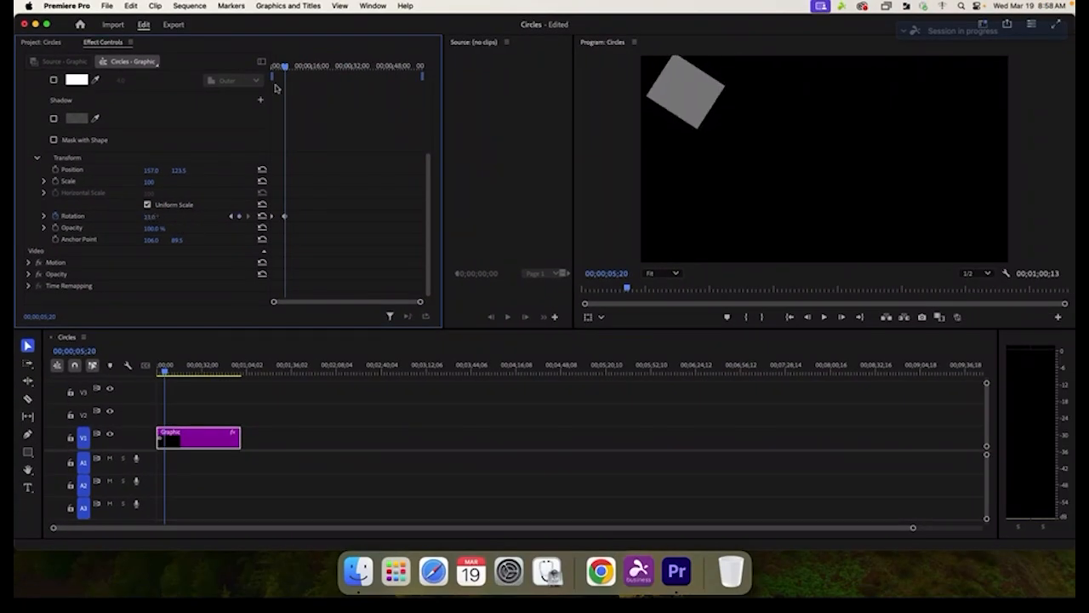
Add rotation keyframes of about 61° at 00;00;11;03 and 90° at 00;00;17;26
mouse_move(285, 71)
mouse_down()
mouse_move(262, 72)
mouse_move(299, 73)
mouse_up()
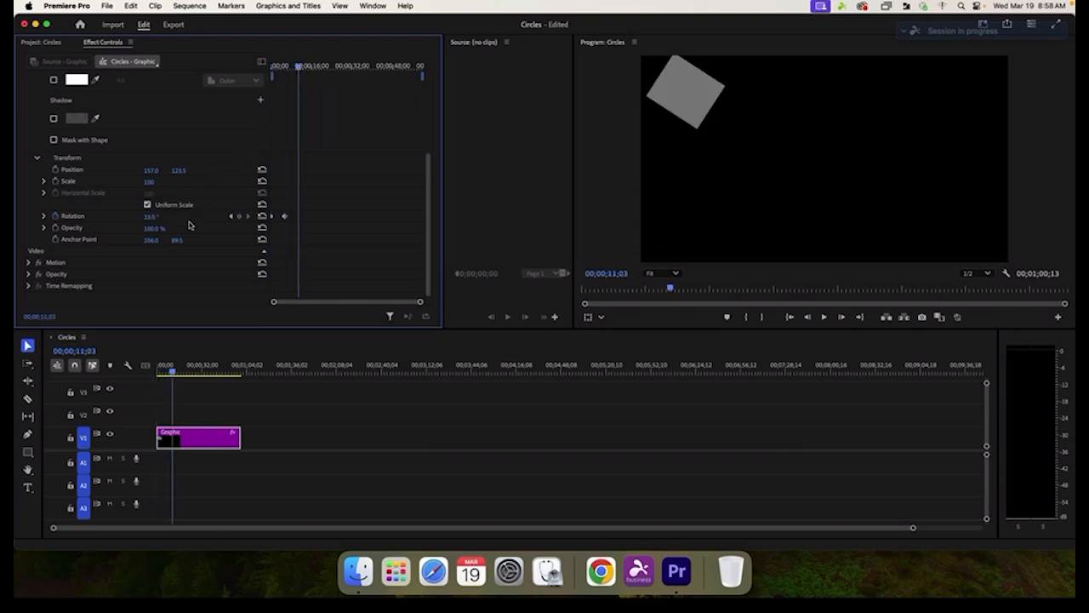
drag(149, 220, 183, 219)
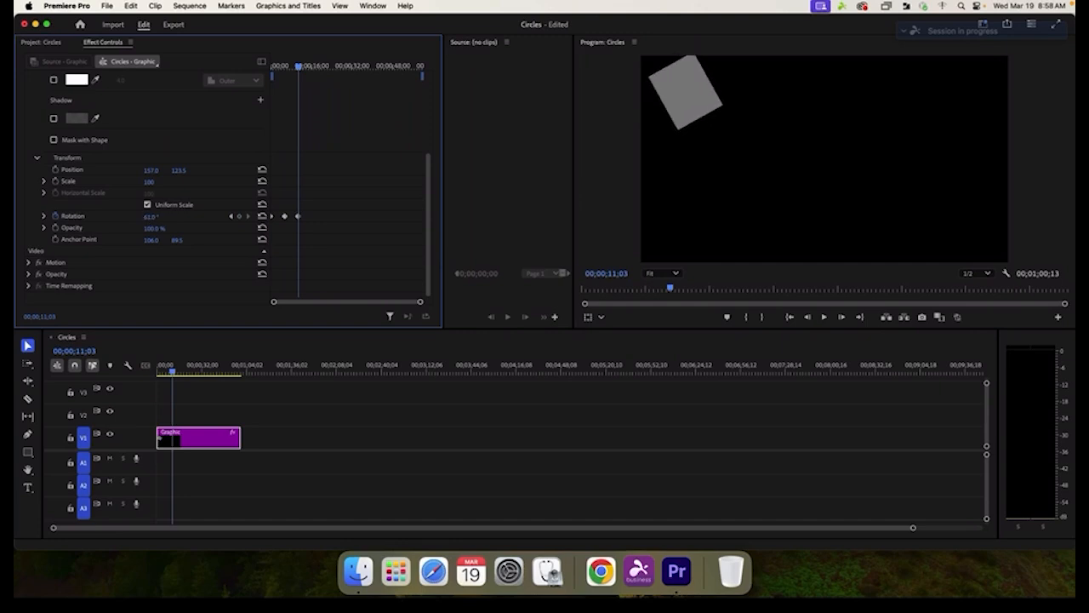
scroll(306, 73, up, 2)
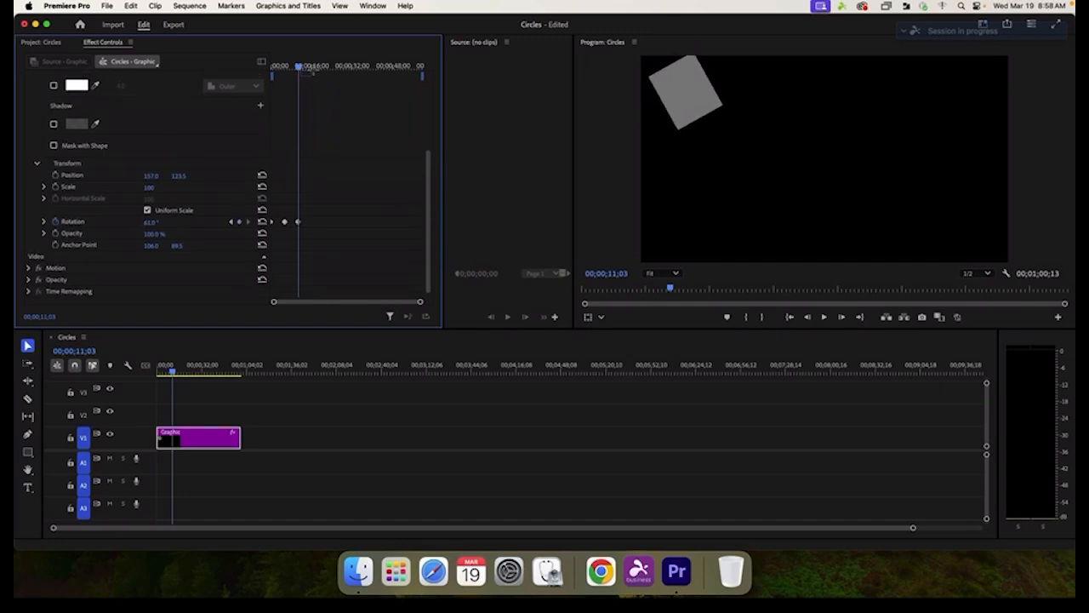
drag(299, 71, 317, 71)
drag(150, 227, 175, 227)
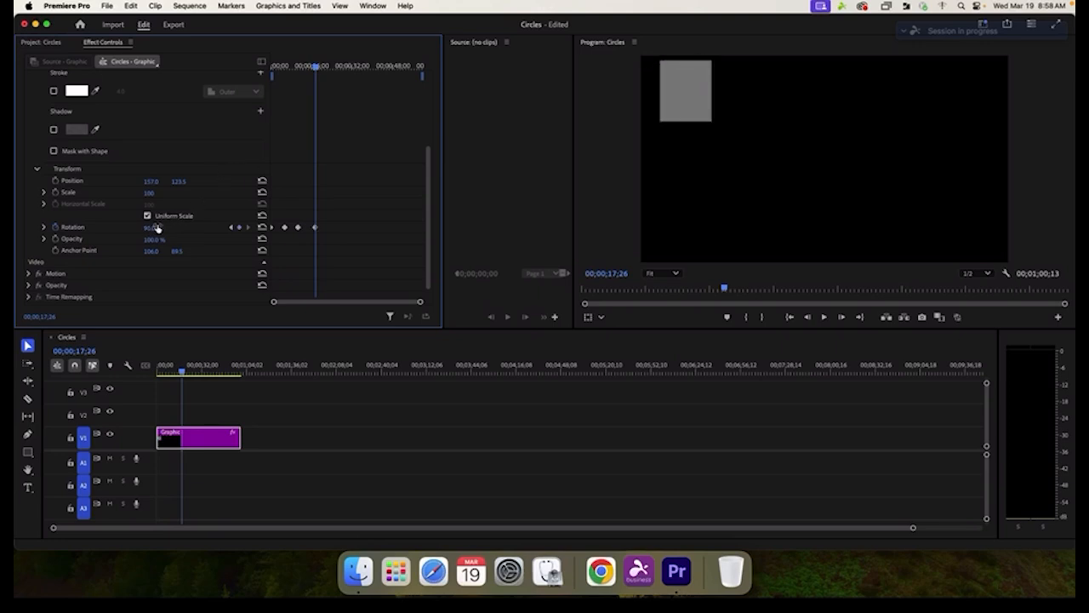
Add three more increasing rotation keyframes, the first at 00;00;24;25 and the last, about 180°, at 00;00;36;12
drag(317, 67, 332, 66)
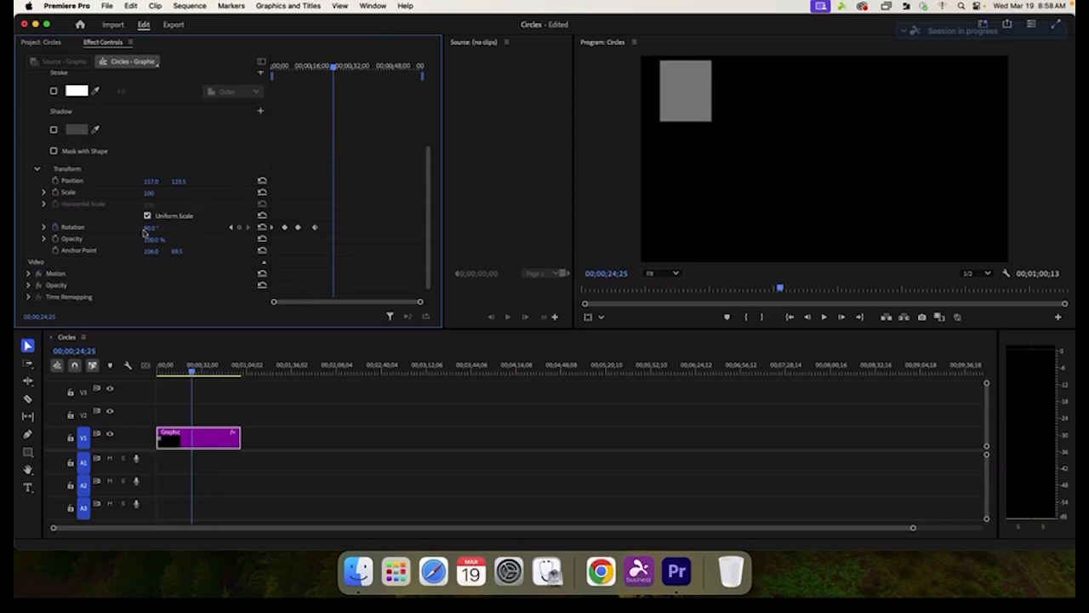
drag(150, 231, 188, 230)
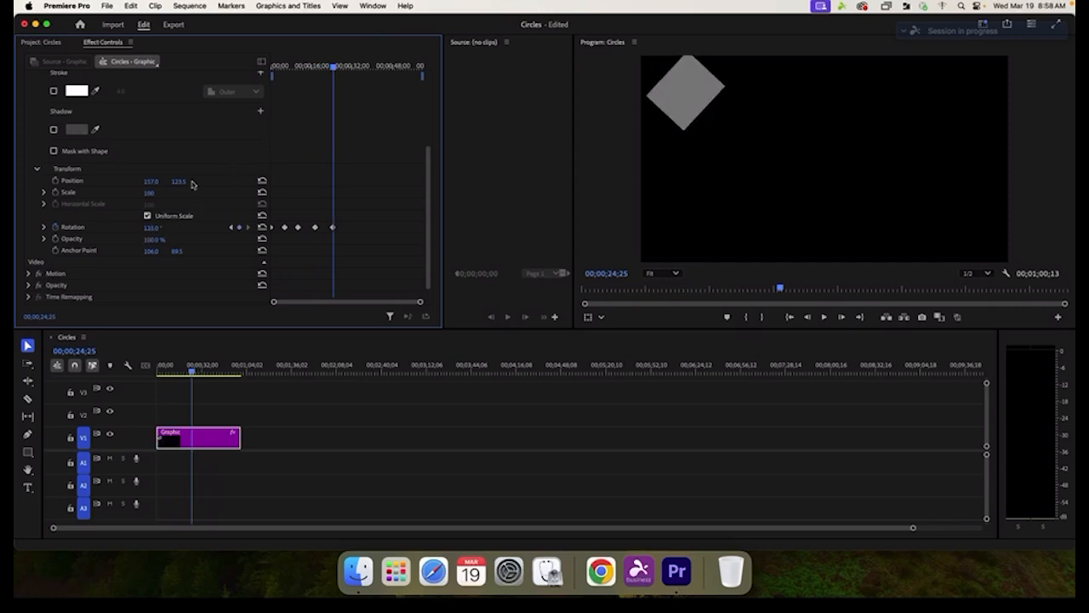
mouse_move(332, 68)
mouse_down()
mouse_move(358, 67)
mouse_move(346, 71)
mouse_up()
mouse_move(172, 226)
mouse_down()
mouse_move(194, 225)
mouse_move(156, 229)
mouse_up()
drag(349, 69, 365, 70)
drag(154, 229, 167, 229)
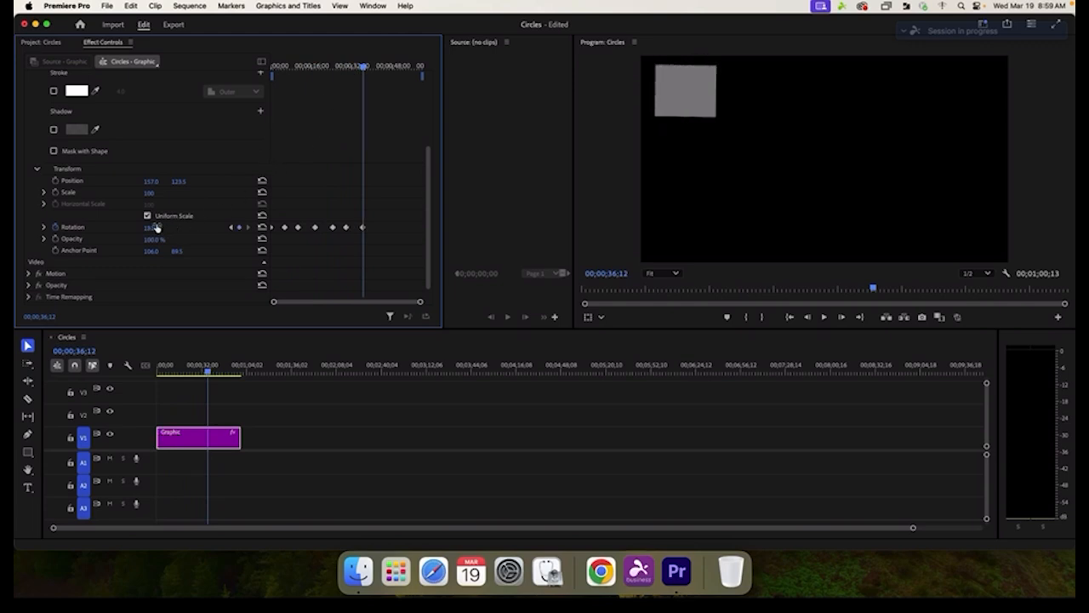
Return the playhead to the start of the clip and review the shape's properties and rotation keyframes
drag(363, 68, 216, 83)
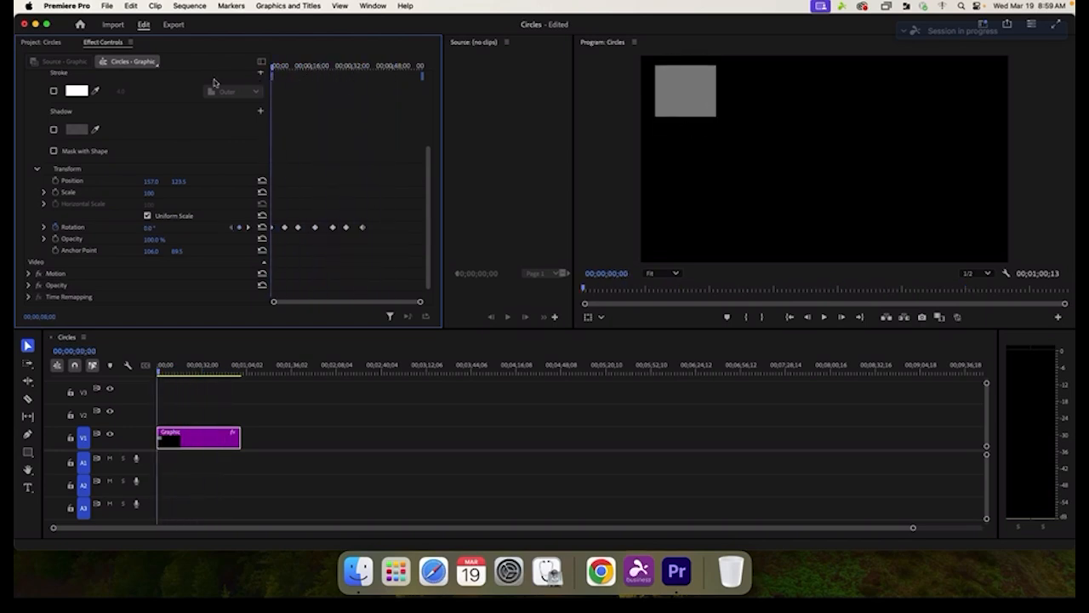
scroll(88, 116, up, 4)
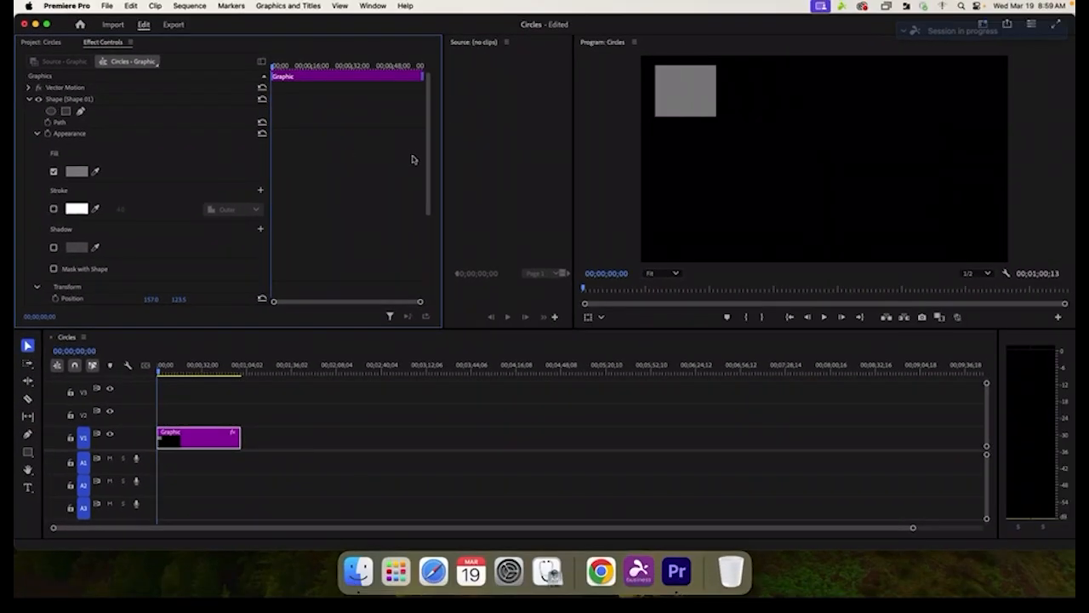
drag(432, 134, 427, 193)
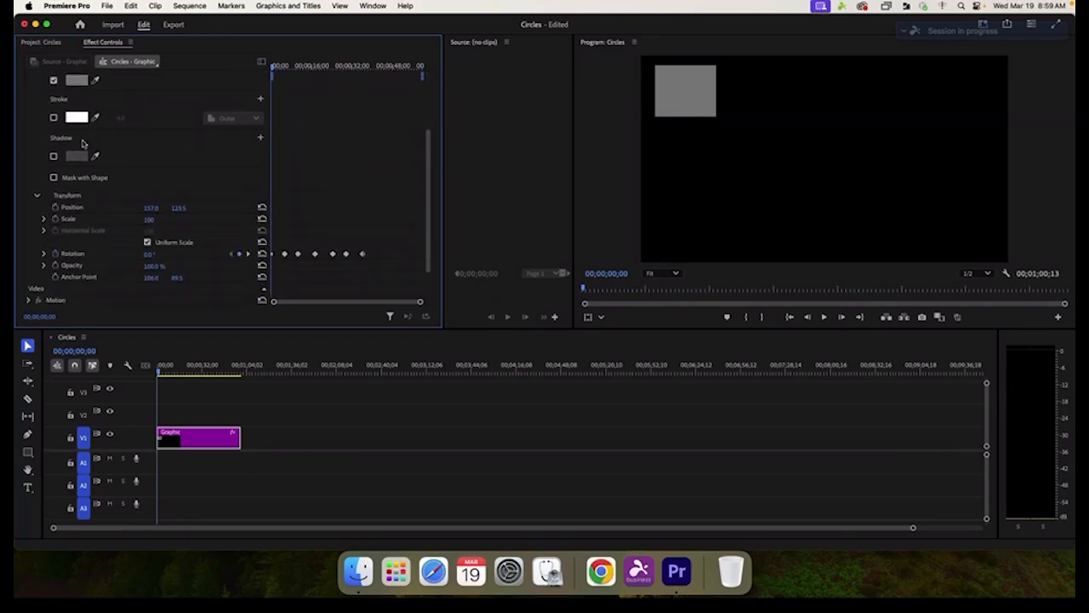
scroll(26, 100, up, 5)
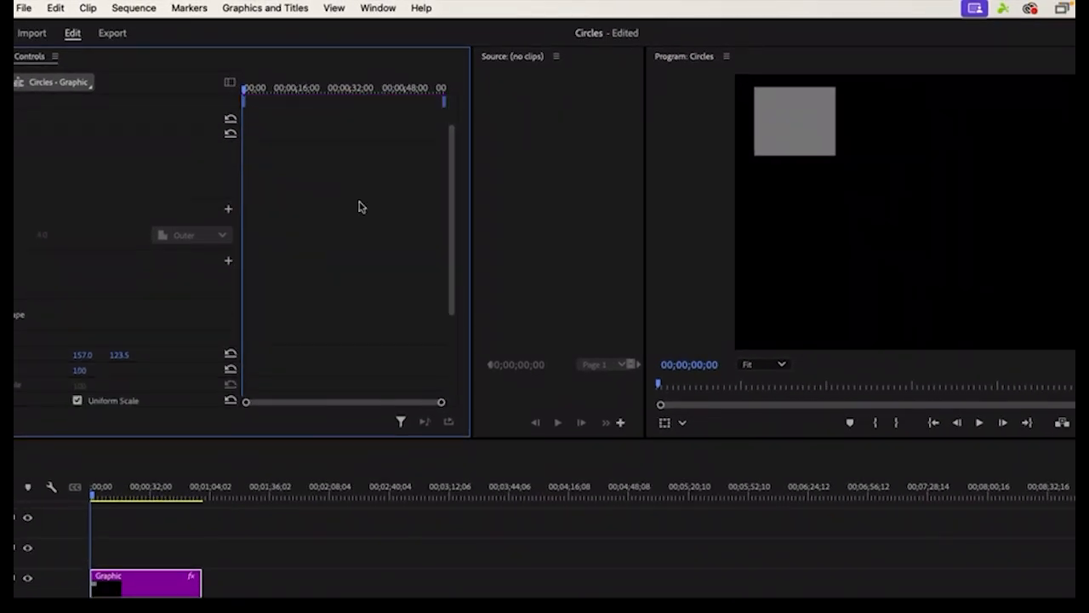
scroll(358, 207, down, 3)
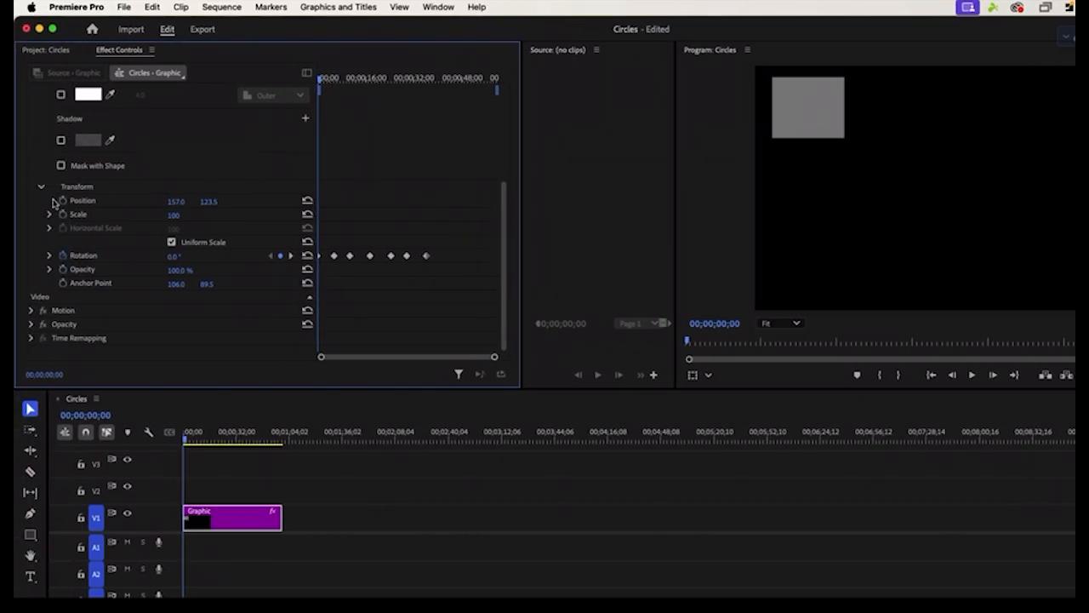
Turn on keyframing for the shape's Appearance, and turn it off again, accepting deletion of its keyframe
scroll(53, 150, up, 3)
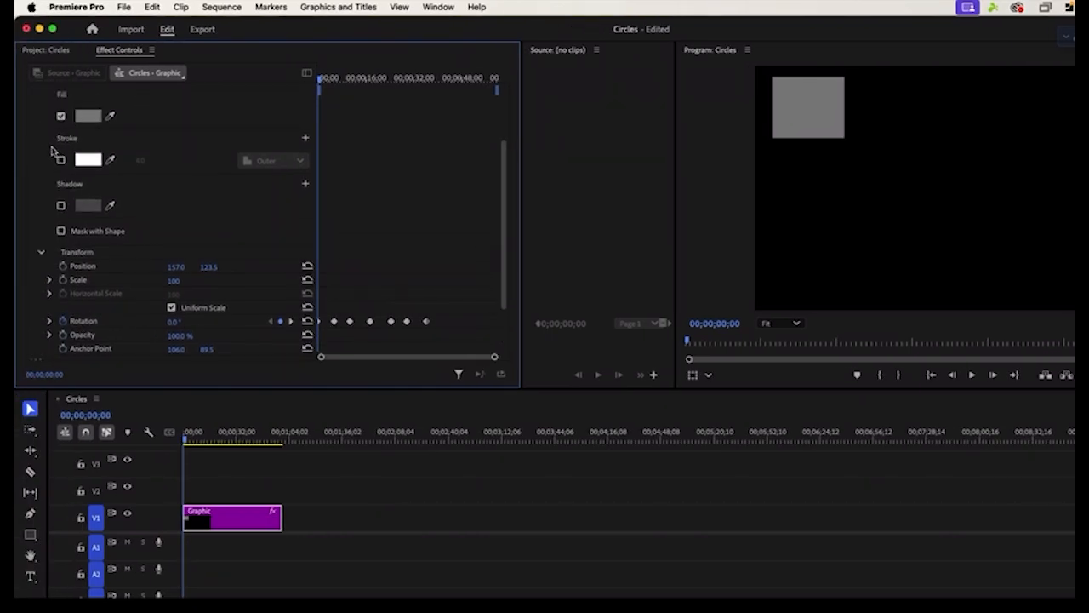
scroll(53, 150, up, 3)
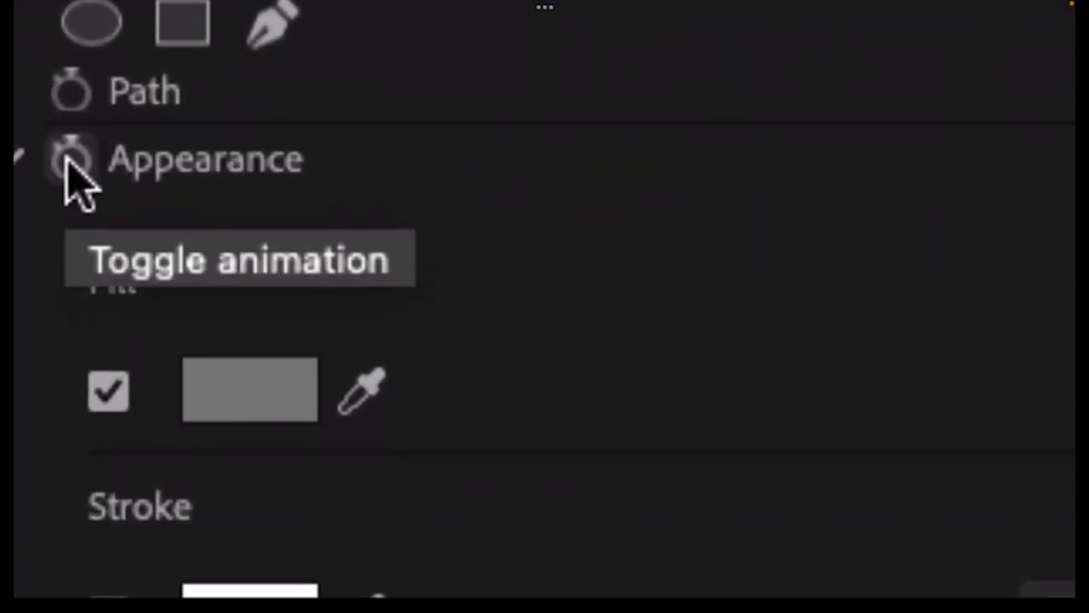
click(62, 158)
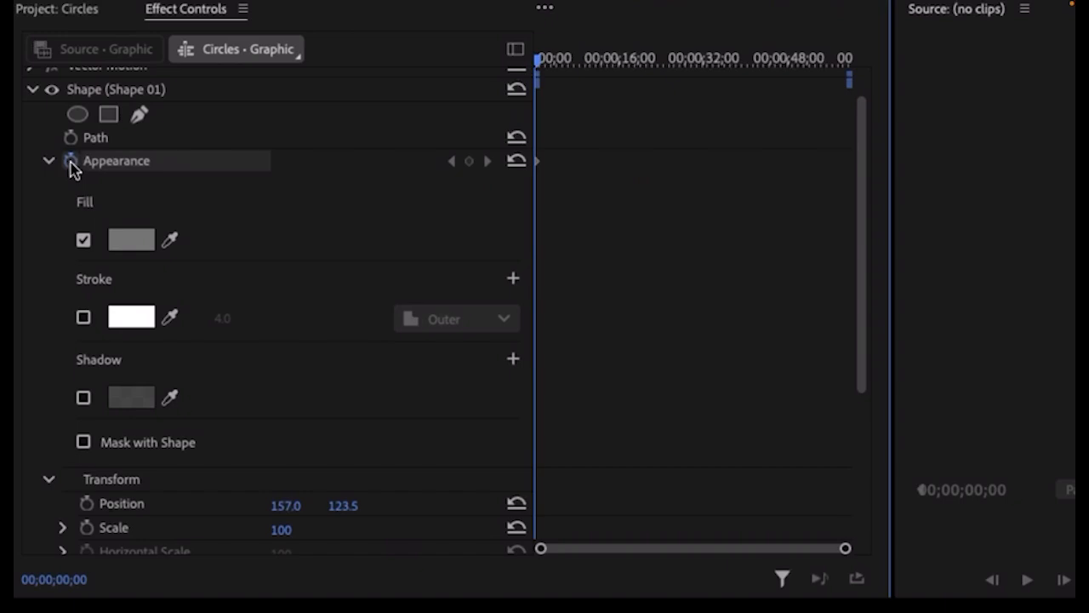
click(71, 163)
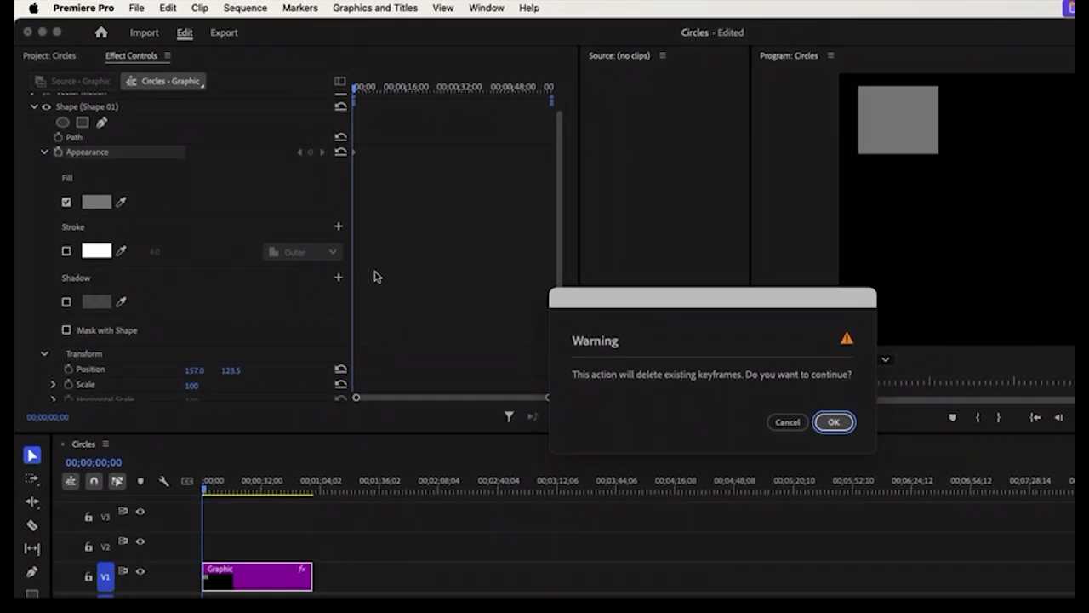
click(818, 414)
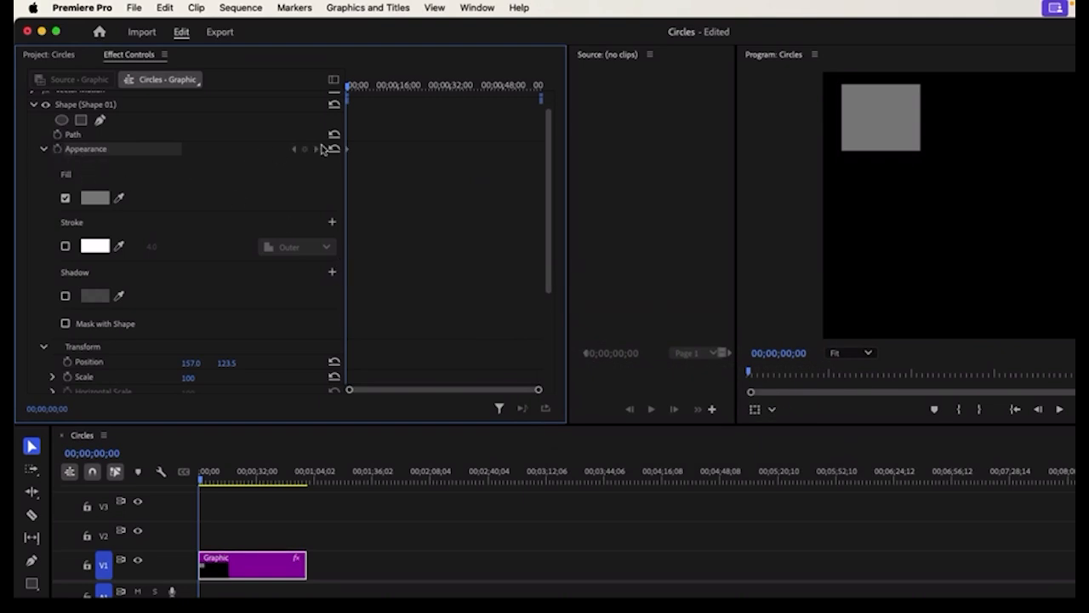
Jump from the clip start to the shape's next rotation keyframe
scroll(374, 177, down, 4)
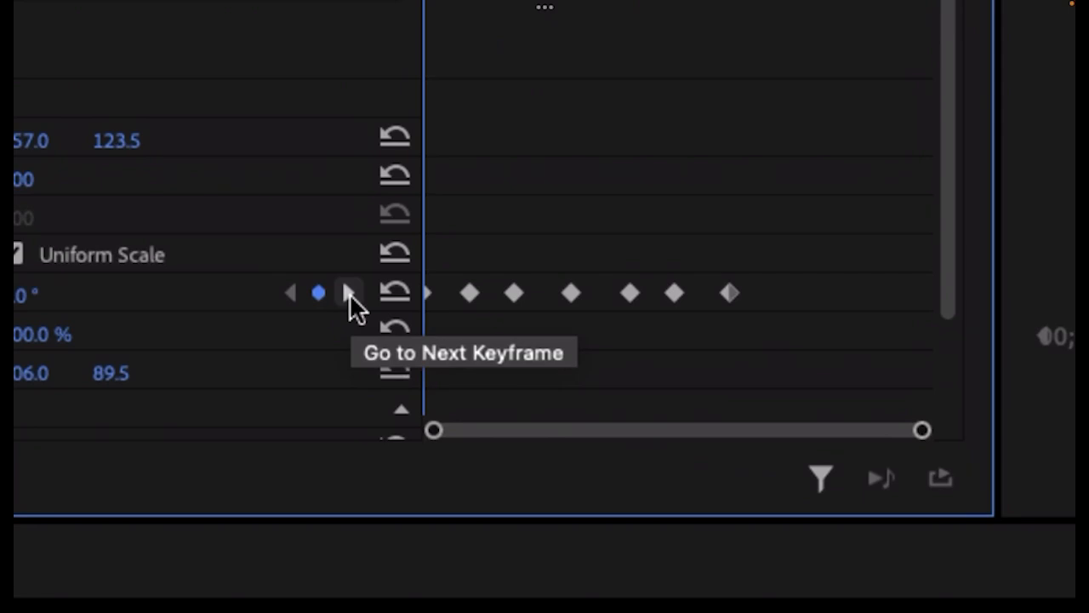
click(349, 293)
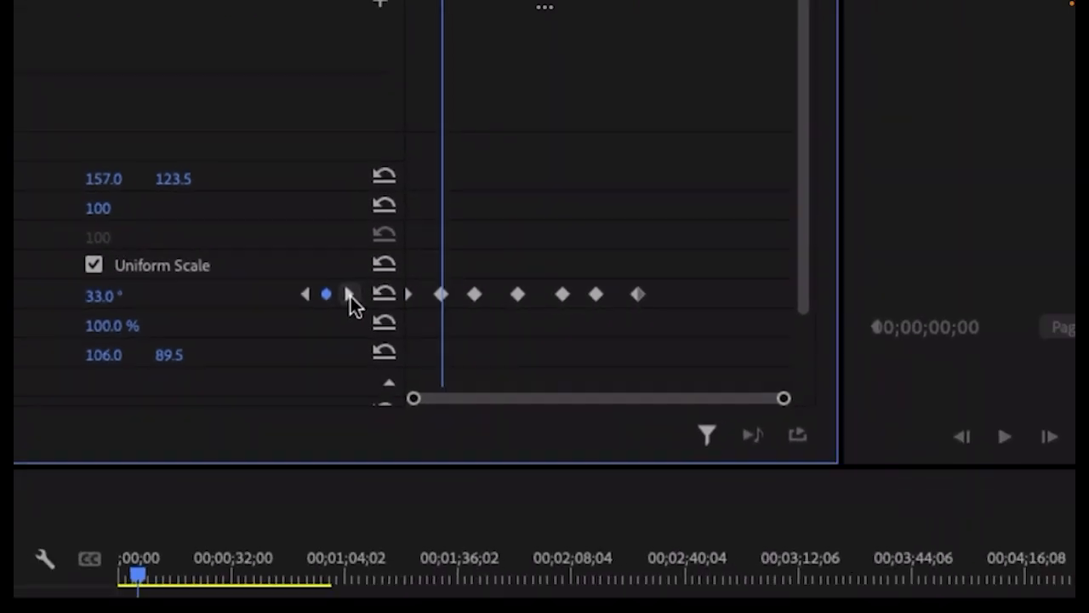
Change the shape's fill to red C81E1E at rotation keyframe 00;00;05;20, and check the colour change around that Appearance keyframe
click(318, 297)
click(349, 298)
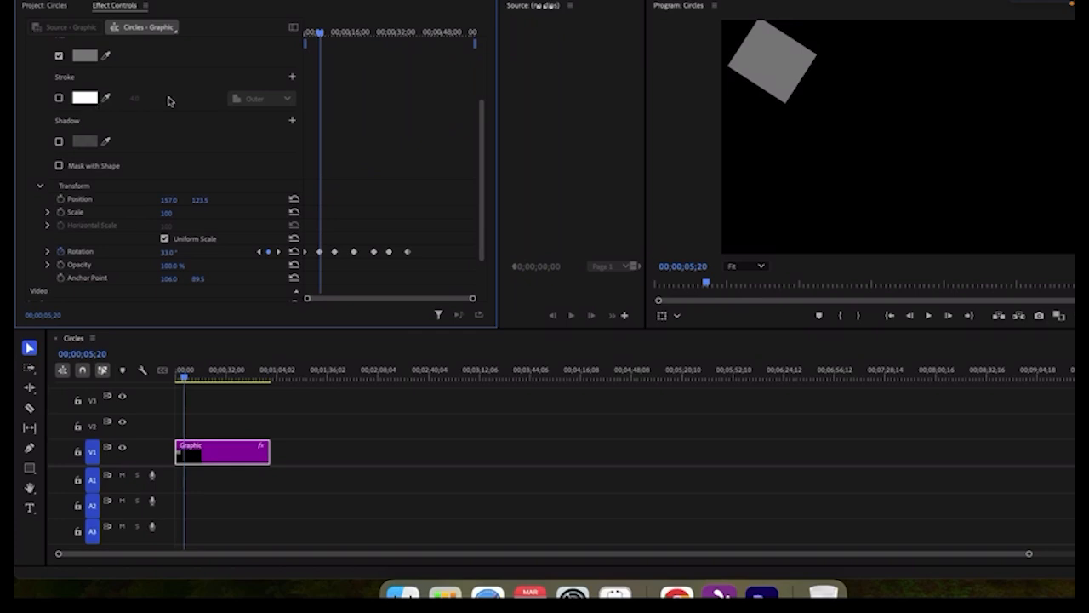
scroll(169, 101, up, 3)
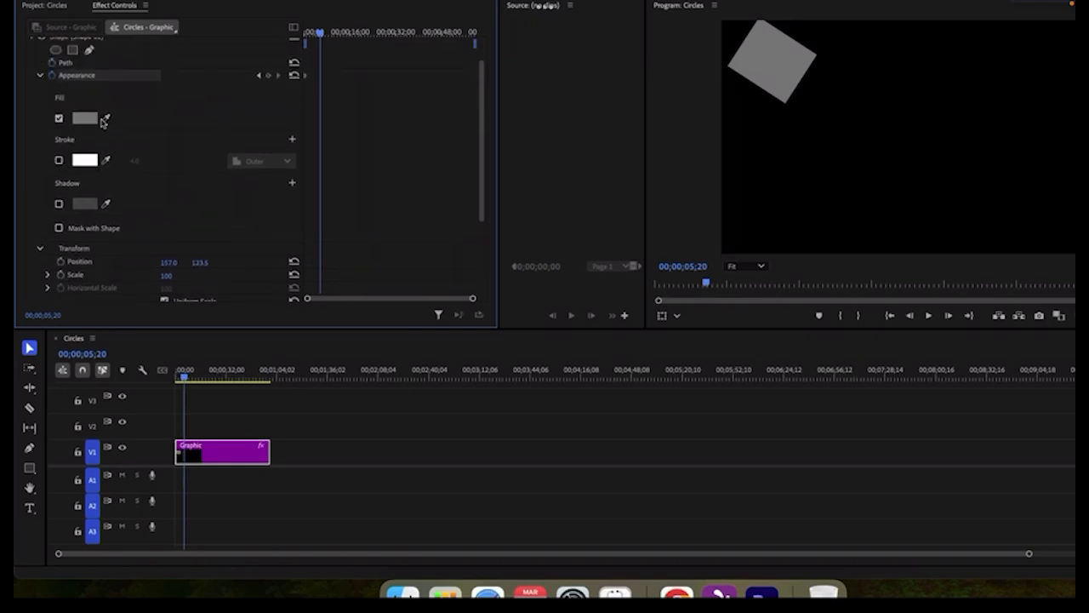
click(92, 120)
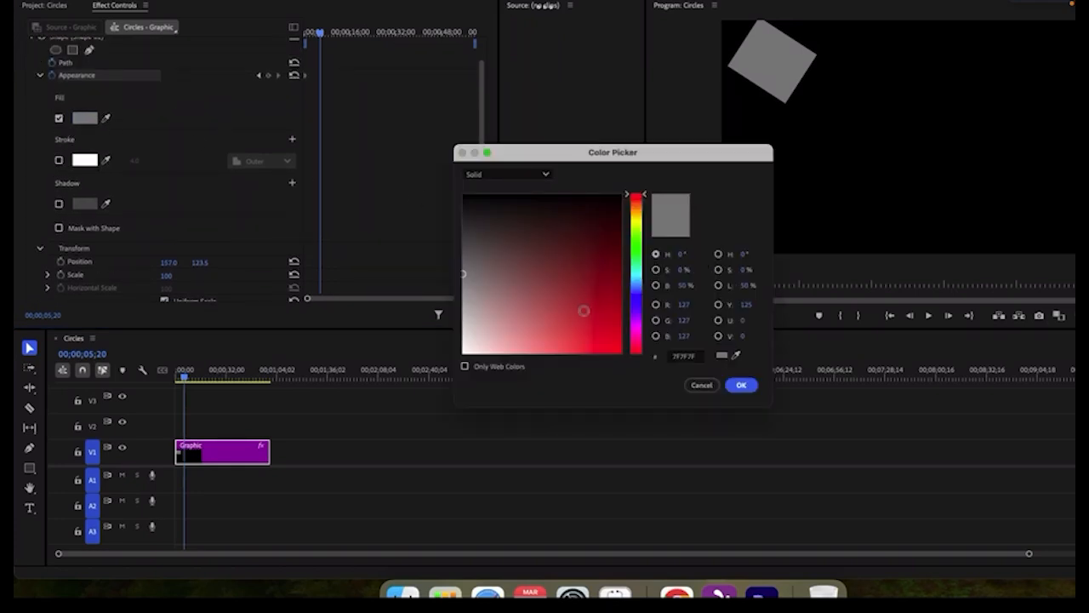
click(597, 319)
click(741, 386)
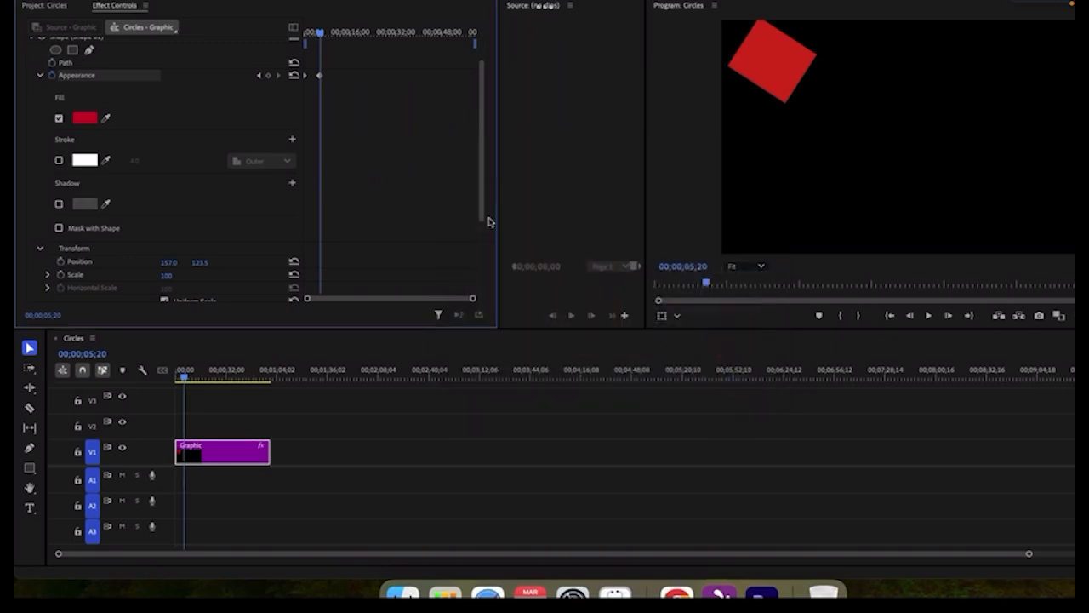
mouse_move(323, 39)
mouse_down()
mouse_move(294, 37)
mouse_move(319, 38)
mouse_up()
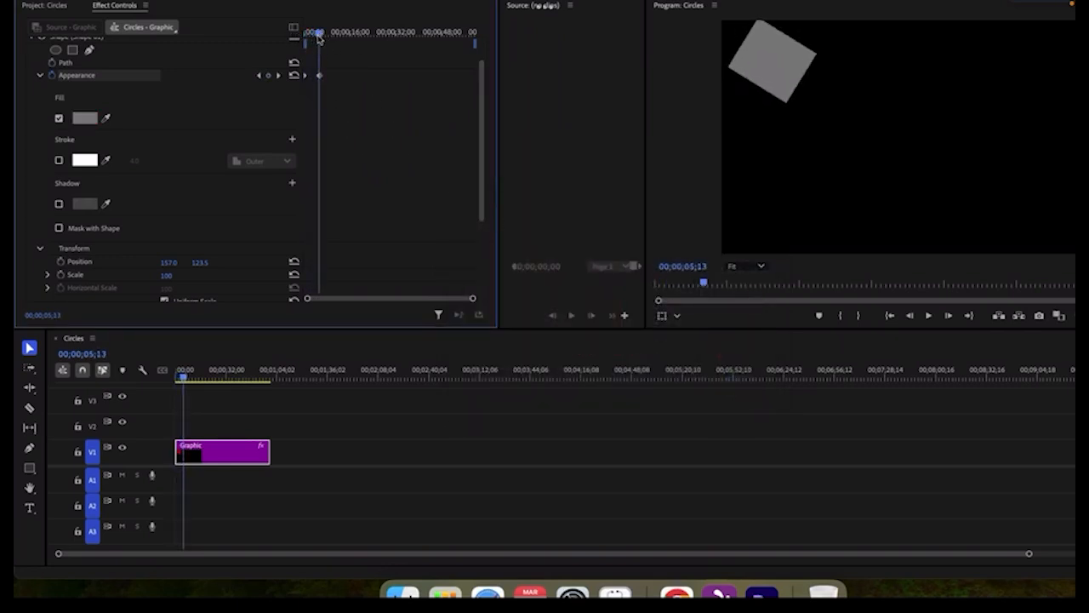
click(278, 76)
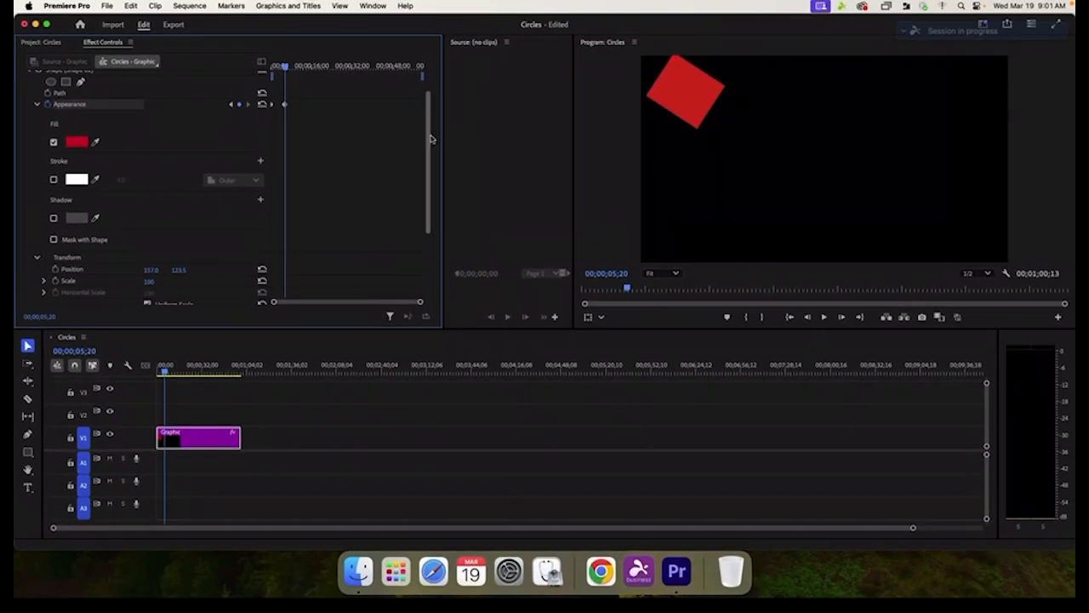
Change the shape's fill to dark blue 0E0AA3 at the rotation keyframe at 00;00;11;03
scroll(429, 142, down, 3)
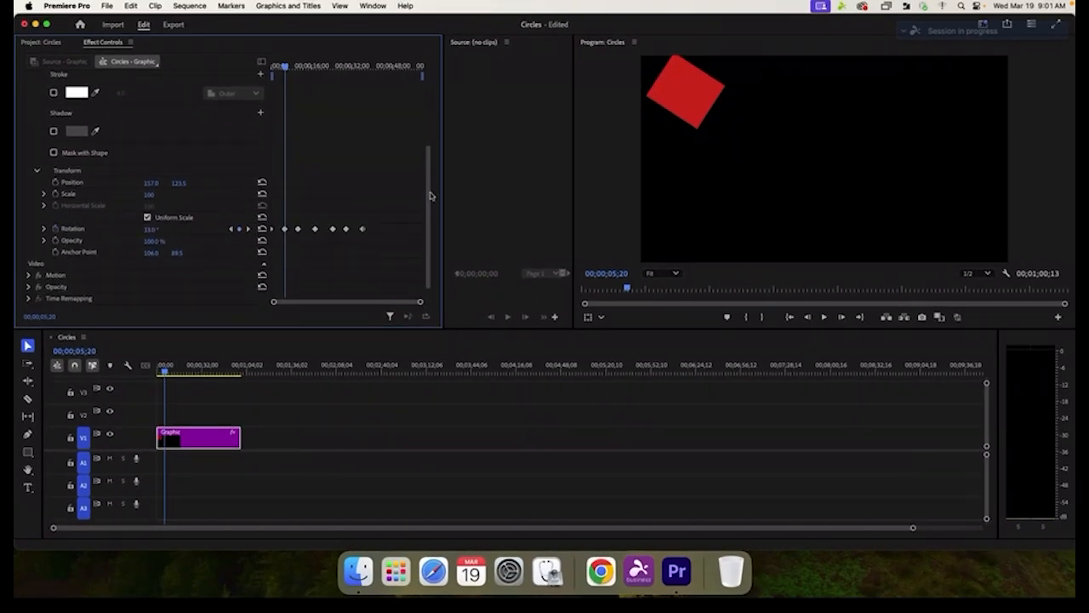
click(248, 228)
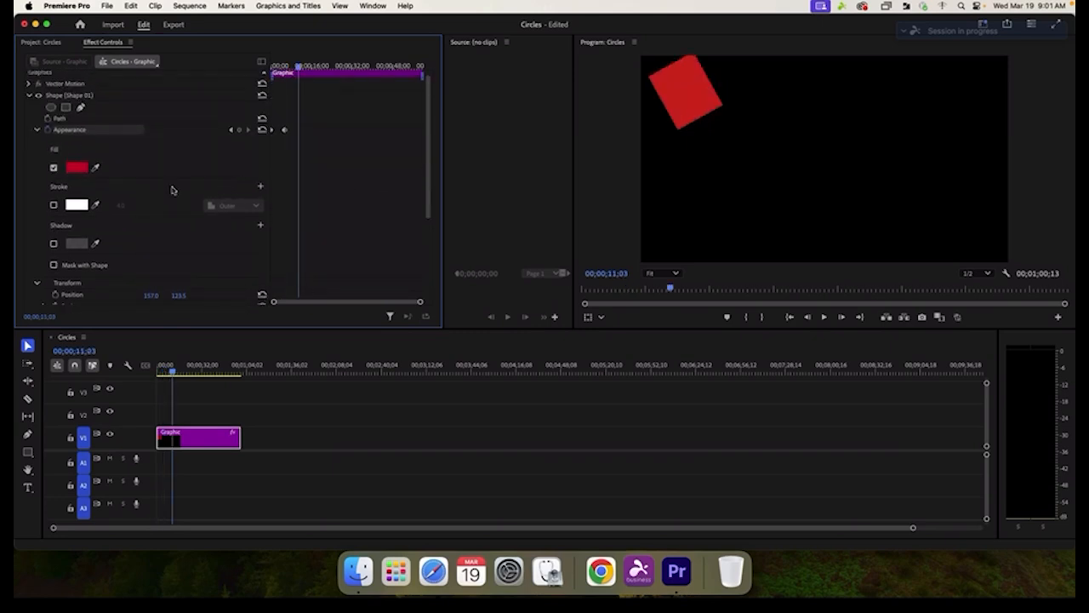
click(76, 167)
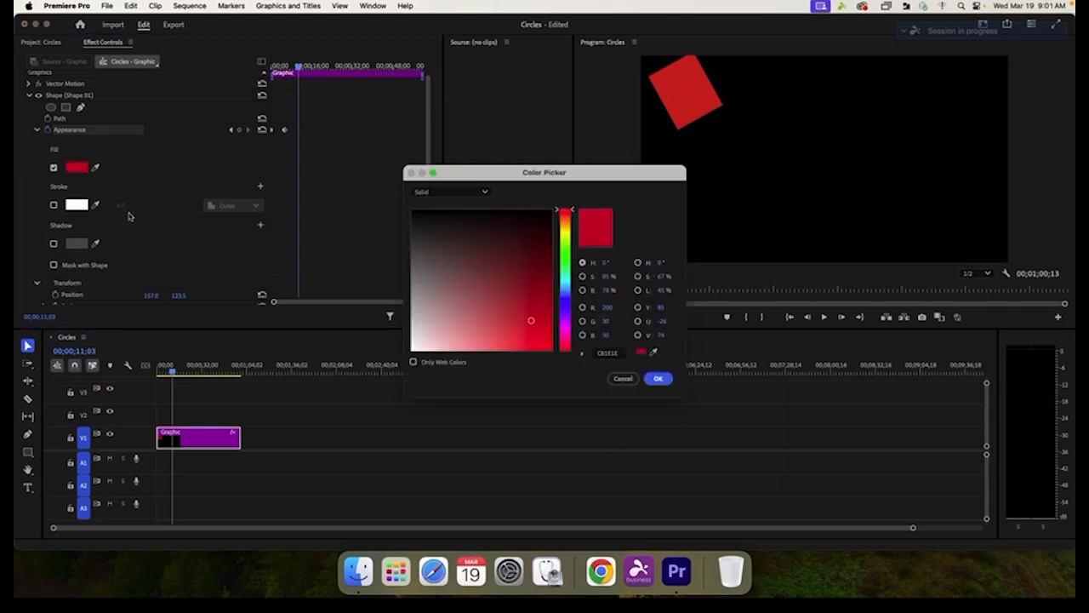
click(567, 306)
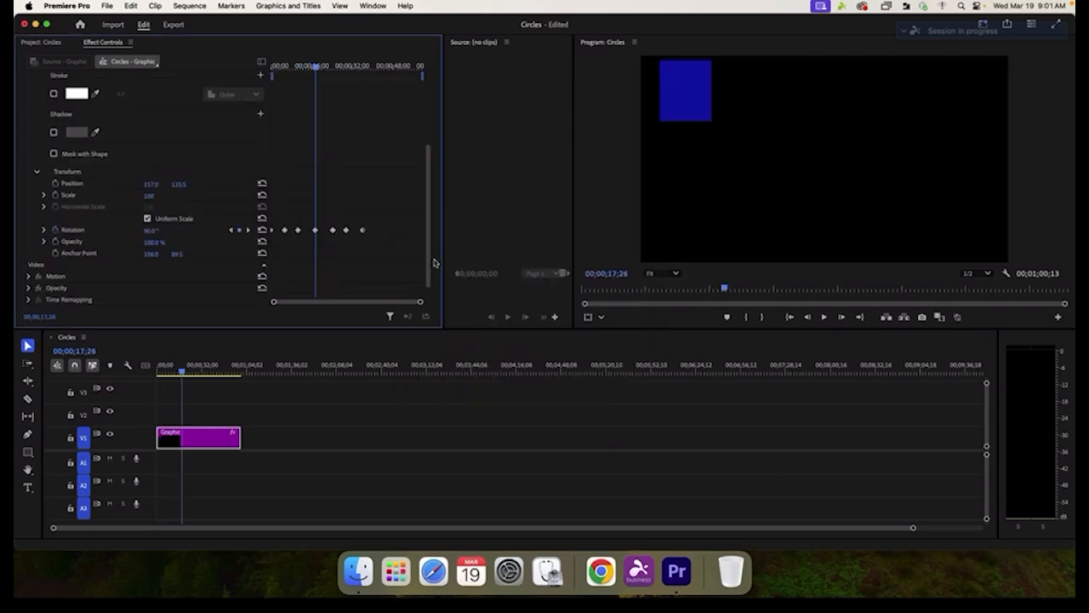
Change the shape's fill to bright green 0EE919 at the rotation keyframe at 00;00;17;26
drag(434, 263, 385, 189)
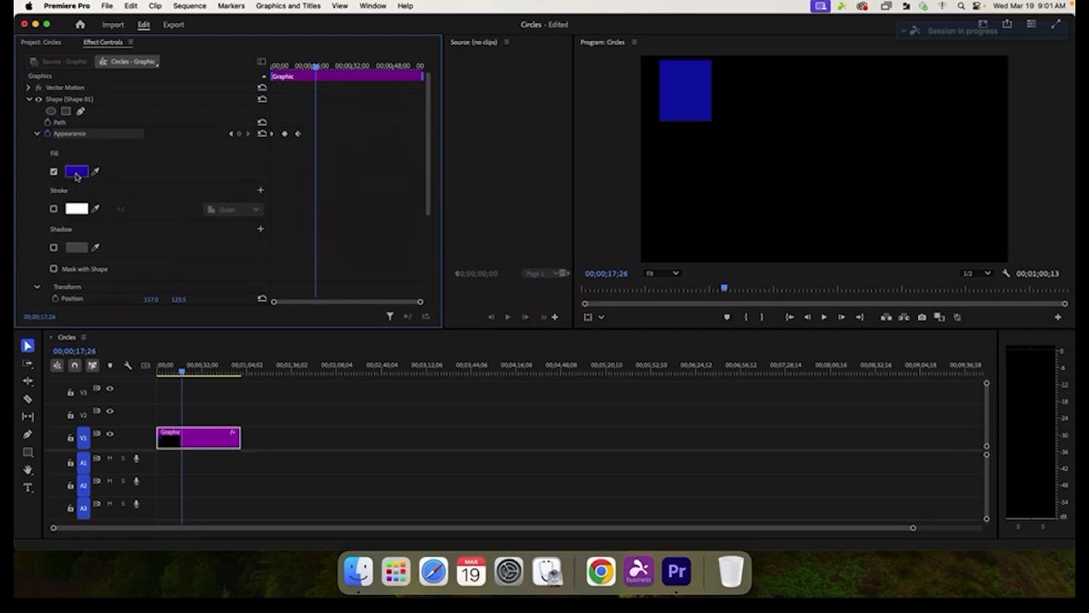
click(81, 174)
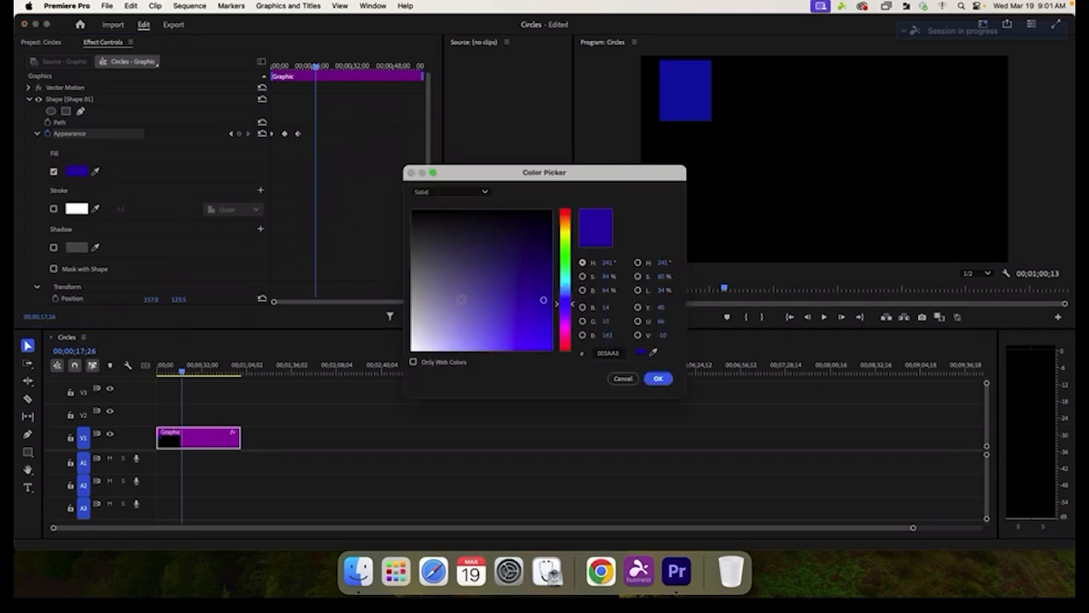
click(565, 258)
click(542, 338)
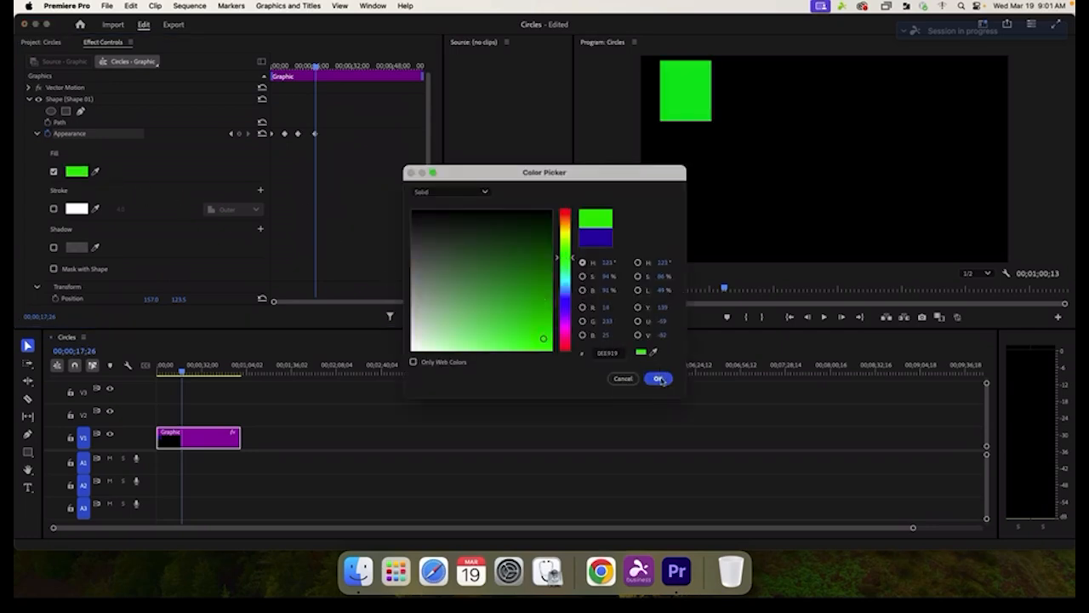
click(657, 378)
Give the shape a yellow E6EB0C stroke with a width of 28.0 at the rotation keyframe at 00;00;24;25
drag(432, 202, 433, 282)
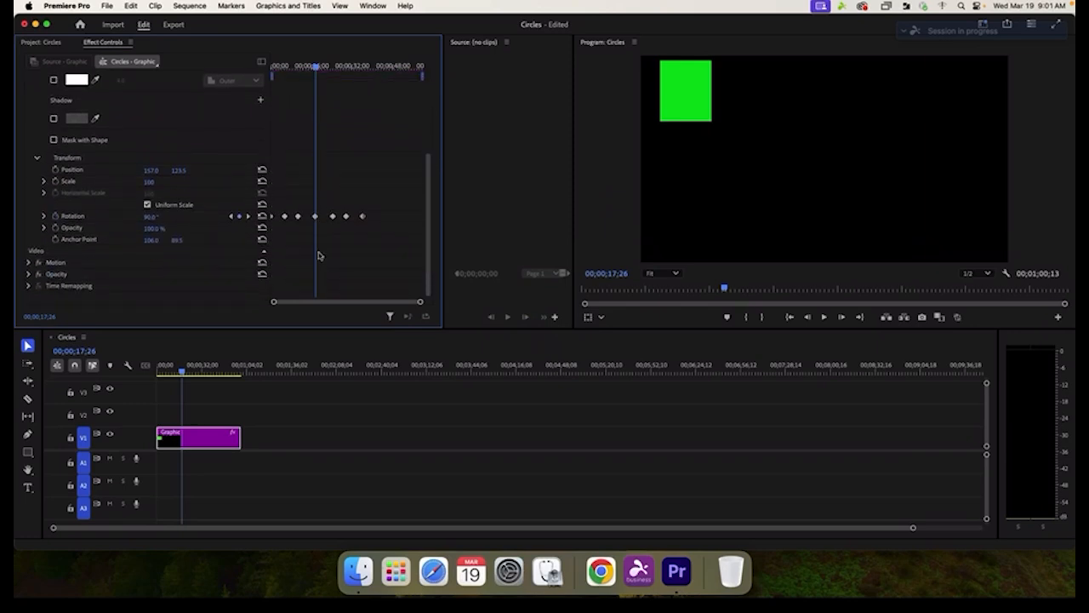
click(247, 216)
drag(430, 251, 427, 169)
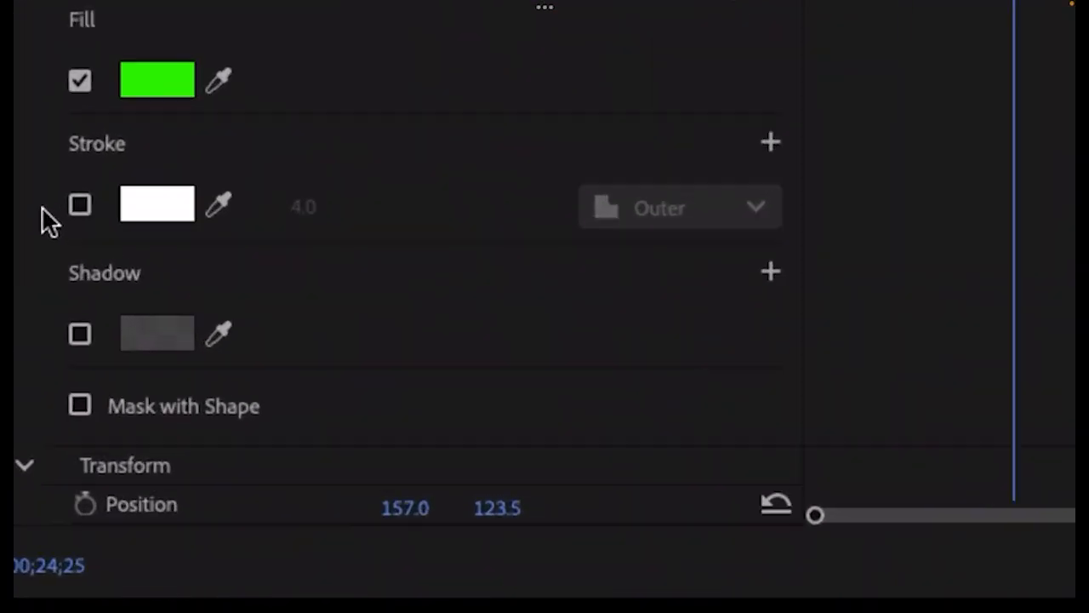
click(102, 204)
click(215, 211)
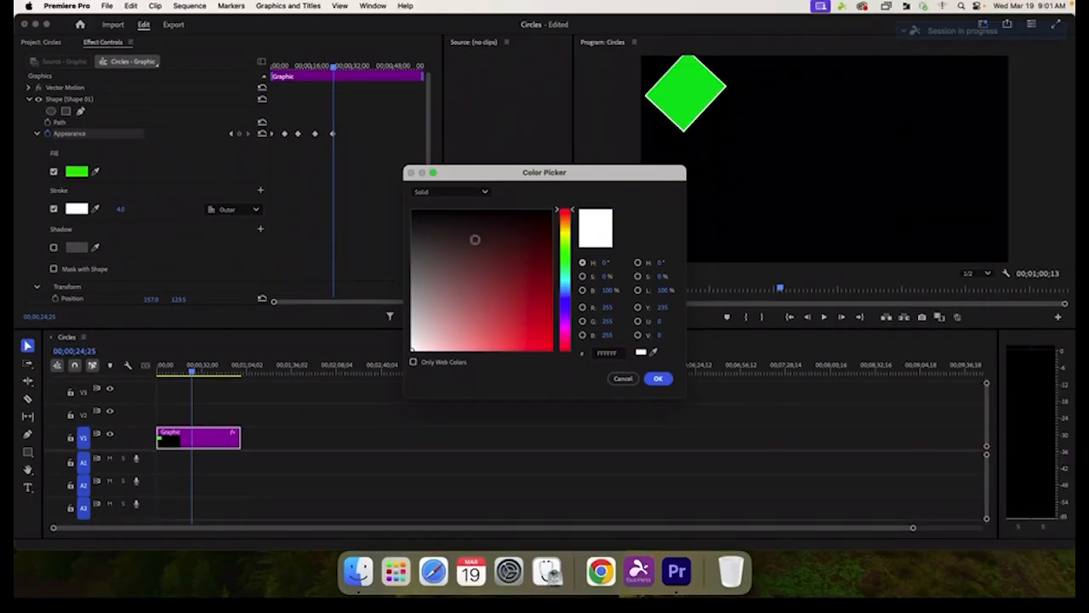
click(567, 235)
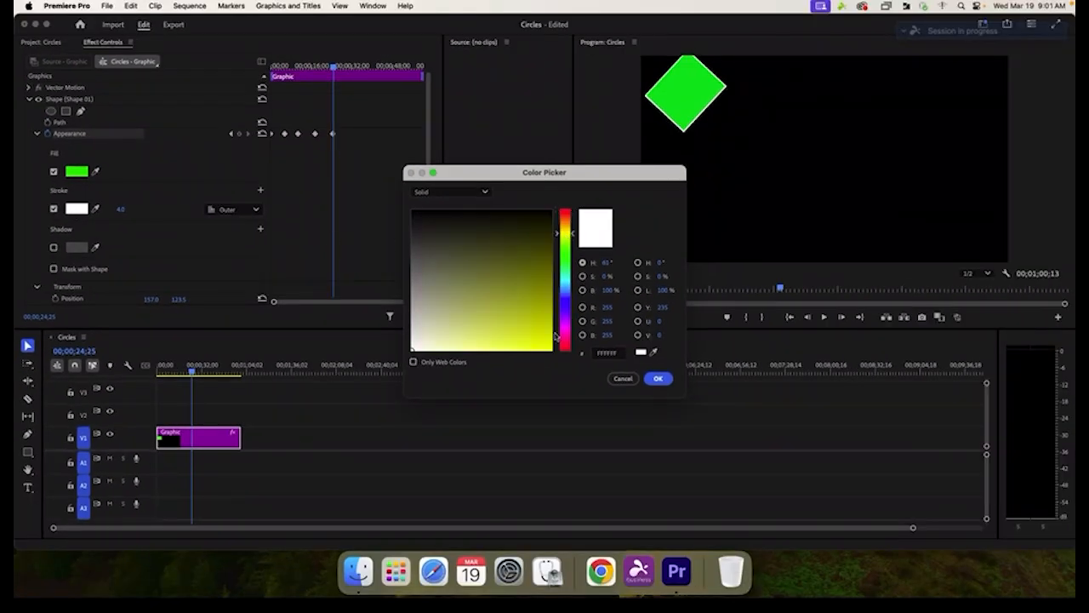
click(544, 342)
click(658, 378)
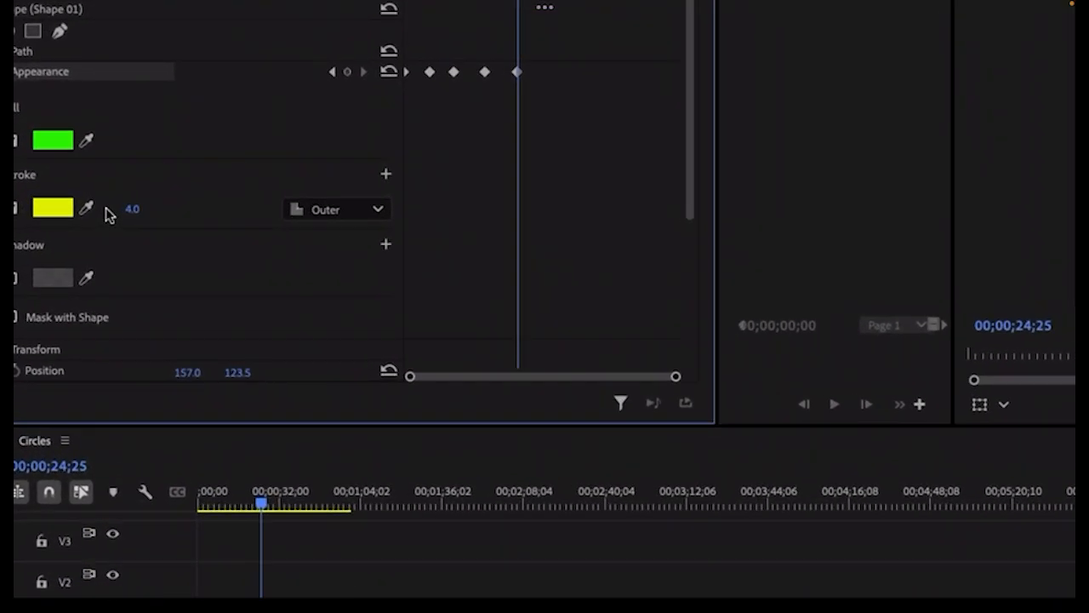
drag(137, 209, 159, 209)
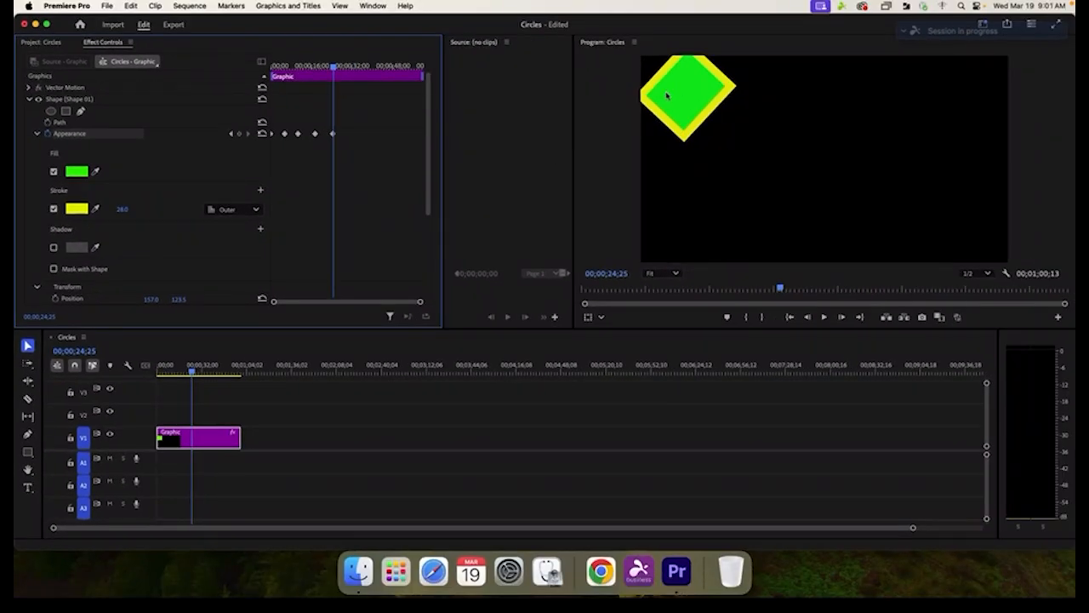
Change the shape's fill to near-black 101110 at the rotation keyframe at 00;00;30;02
mouse_move(332, 68)
mouse_down()
mouse_move(308, 70)
mouse_move(339, 73)
mouse_up()
scroll(348, 169, down, 5)
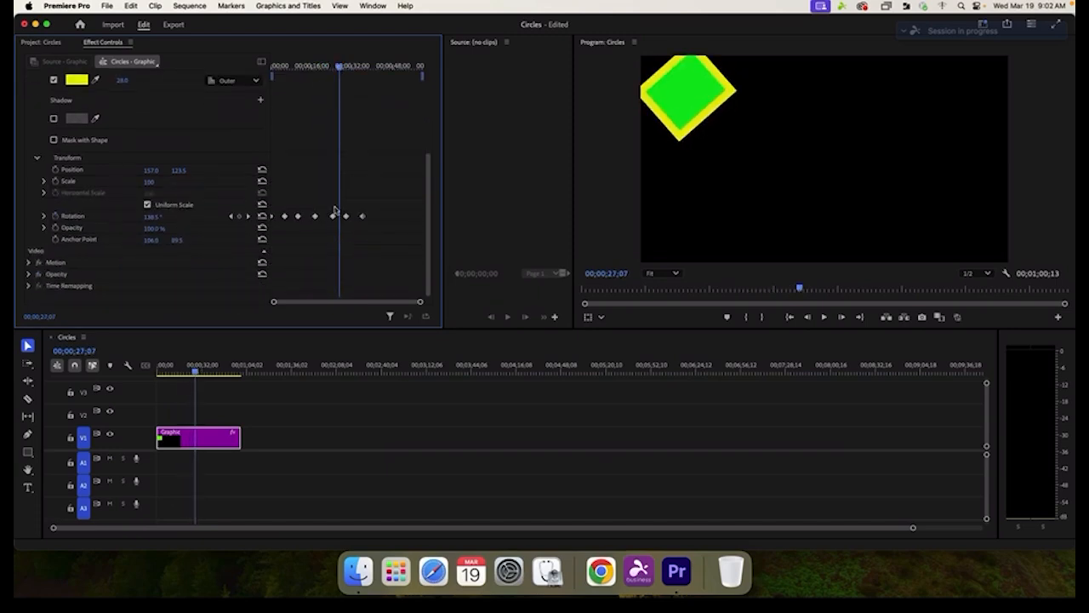
click(248, 217)
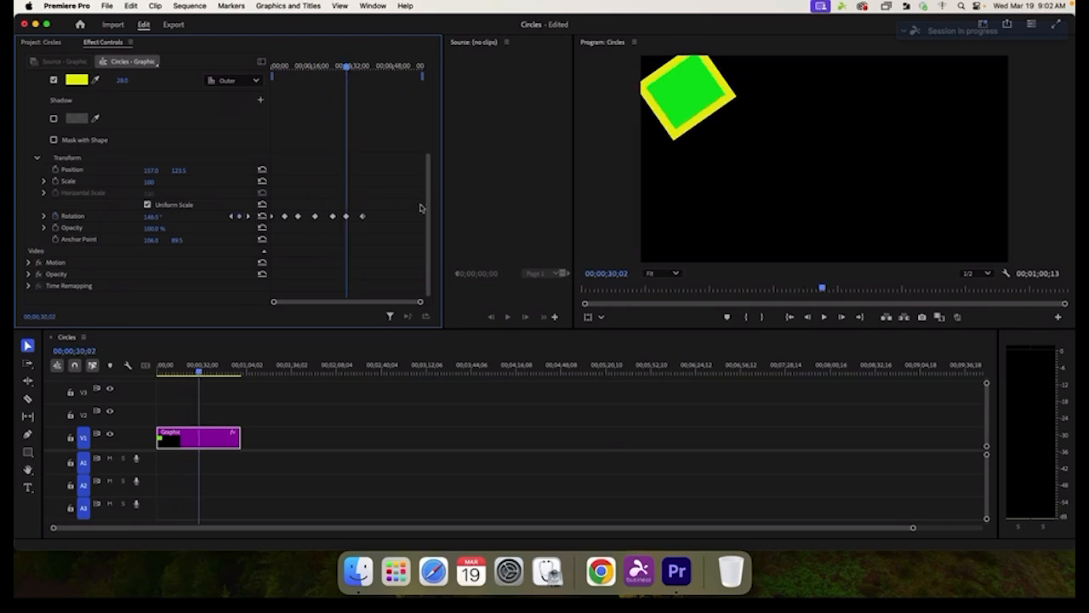
drag(427, 206, 427, 137)
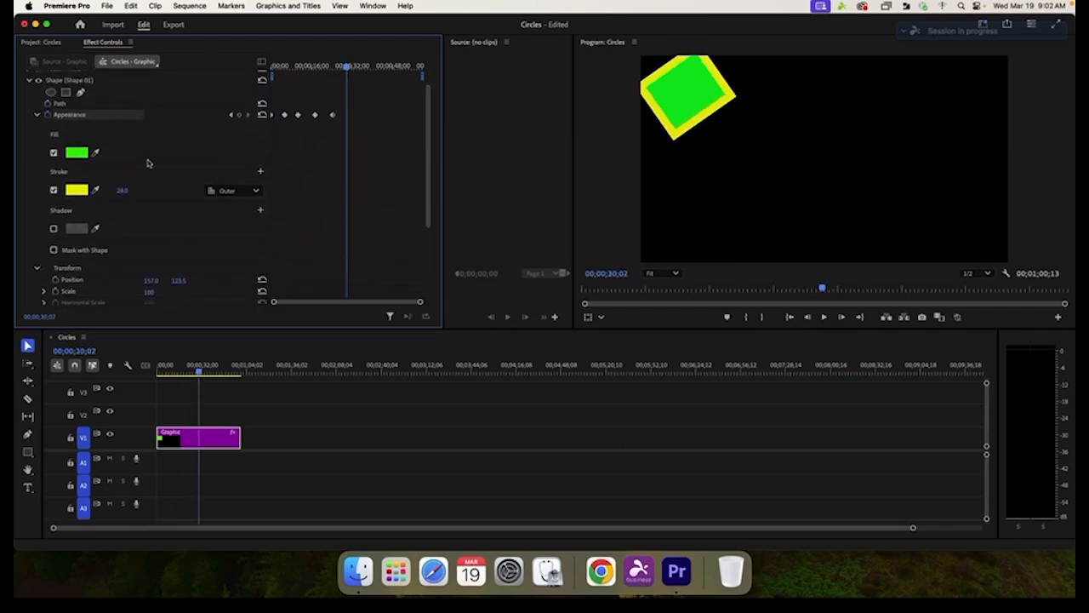
click(75, 154)
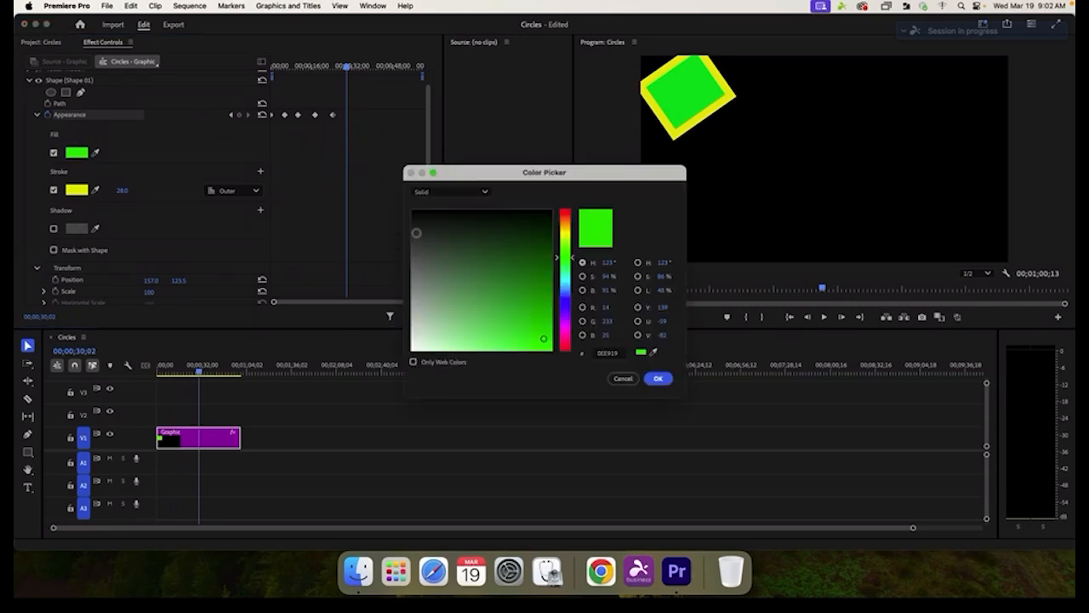
click(419, 218)
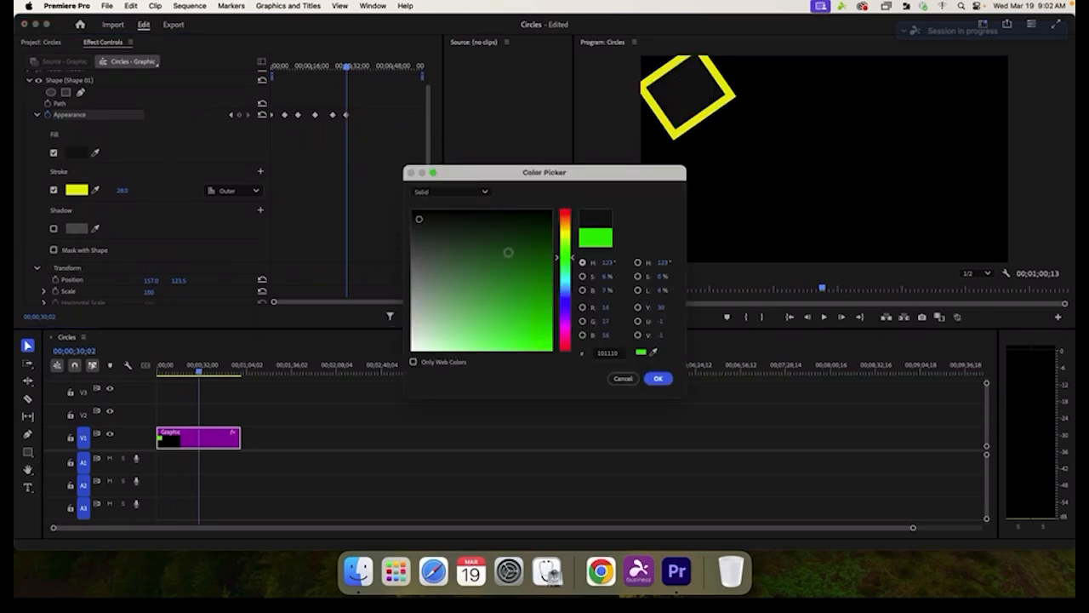
click(658, 379)
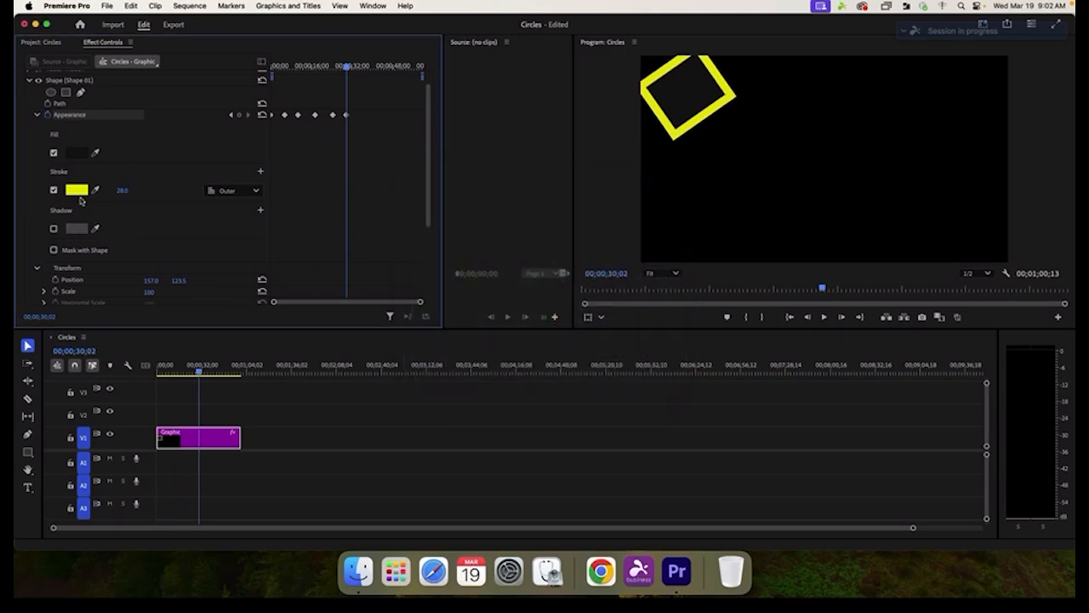
Change the shape's stroke colour to pink EB0C79 at 00;00;30;02
click(76, 191)
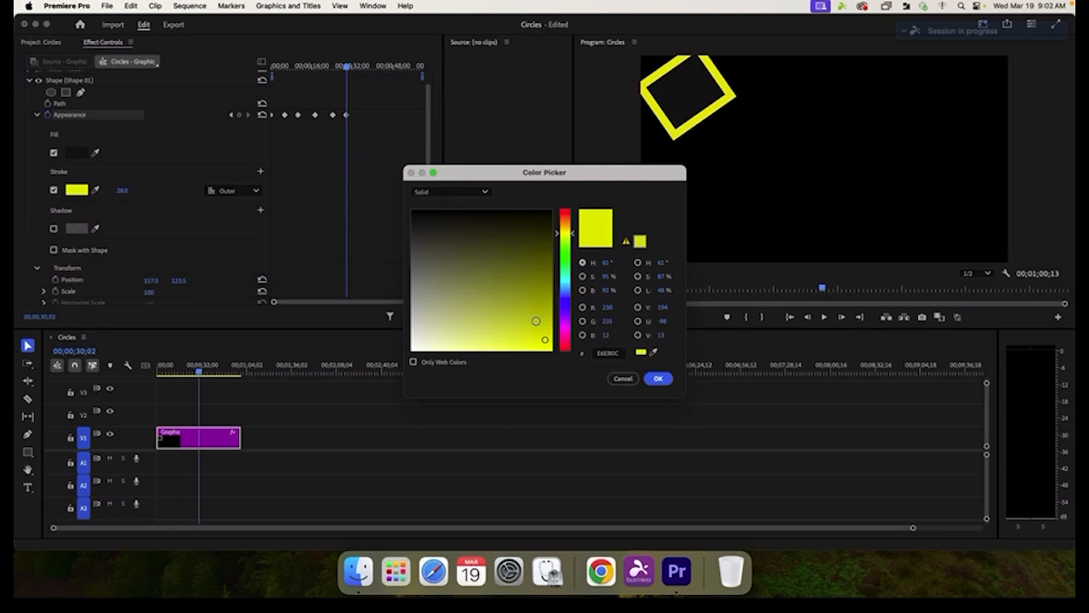
click(567, 337)
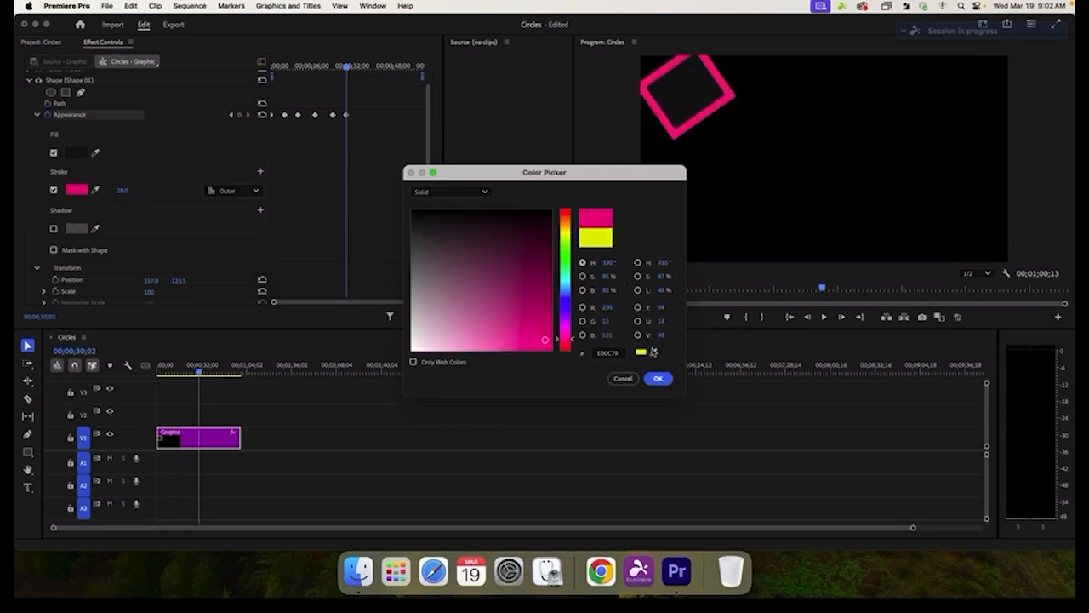
click(658, 378)
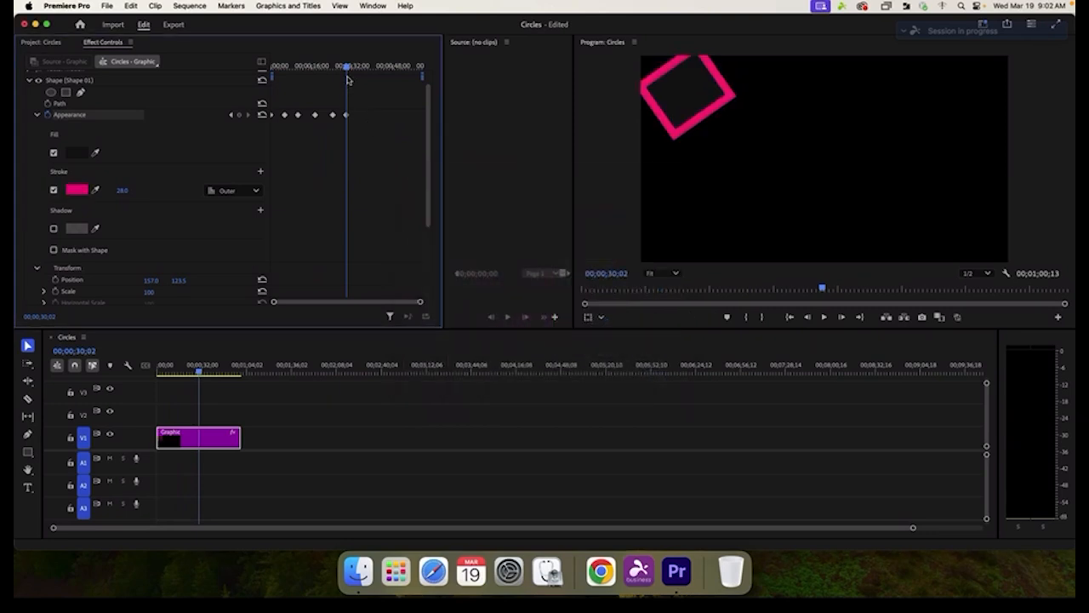
Change the shape's fill to magenta FC17DC at the rotation keyframe at 00;00;36;12
drag(345, 68, 373, 79)
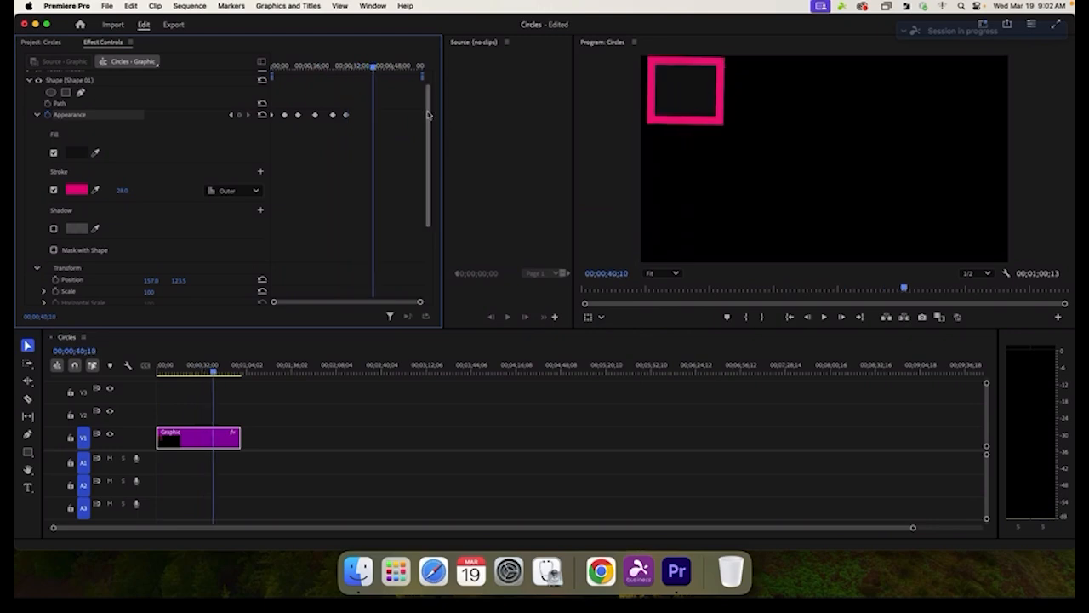
drag(429, 114, 431, 191)
scroll(432, 192, up, 5)
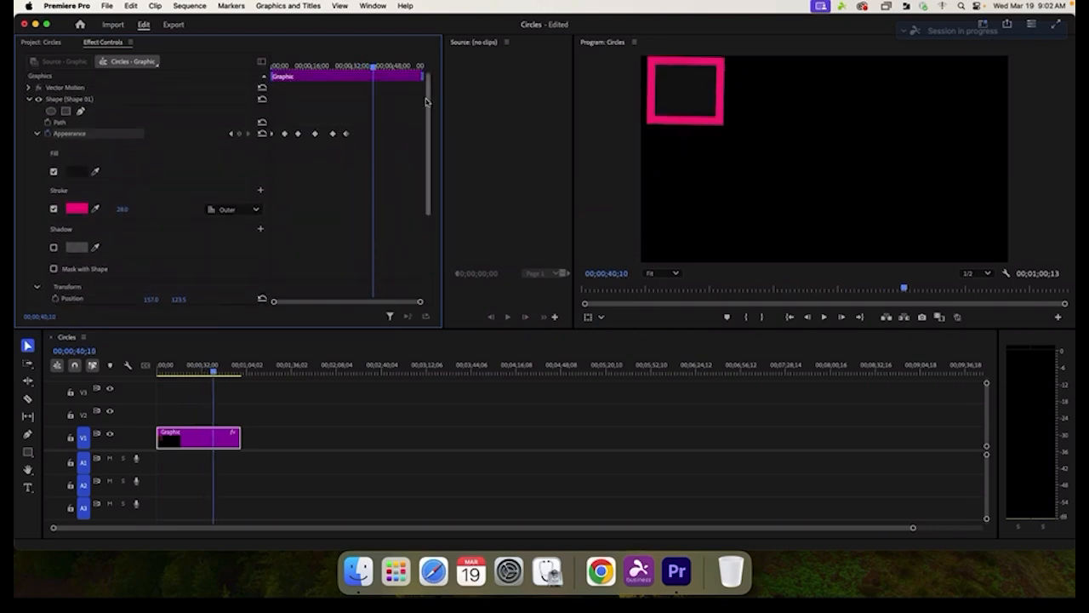
drag(427, 163, 440, 260)
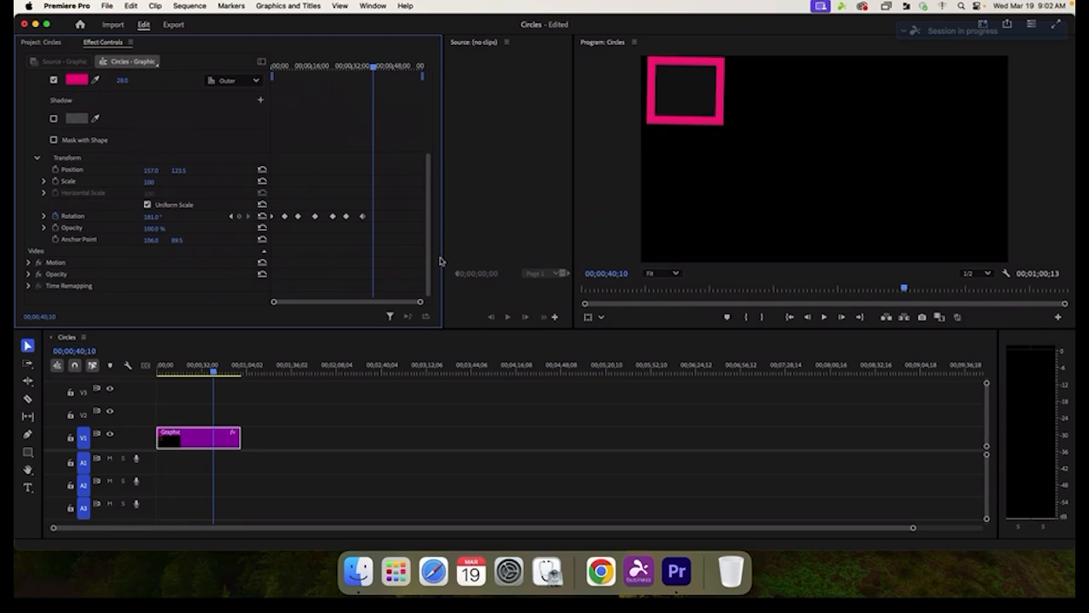
click(232, 217)
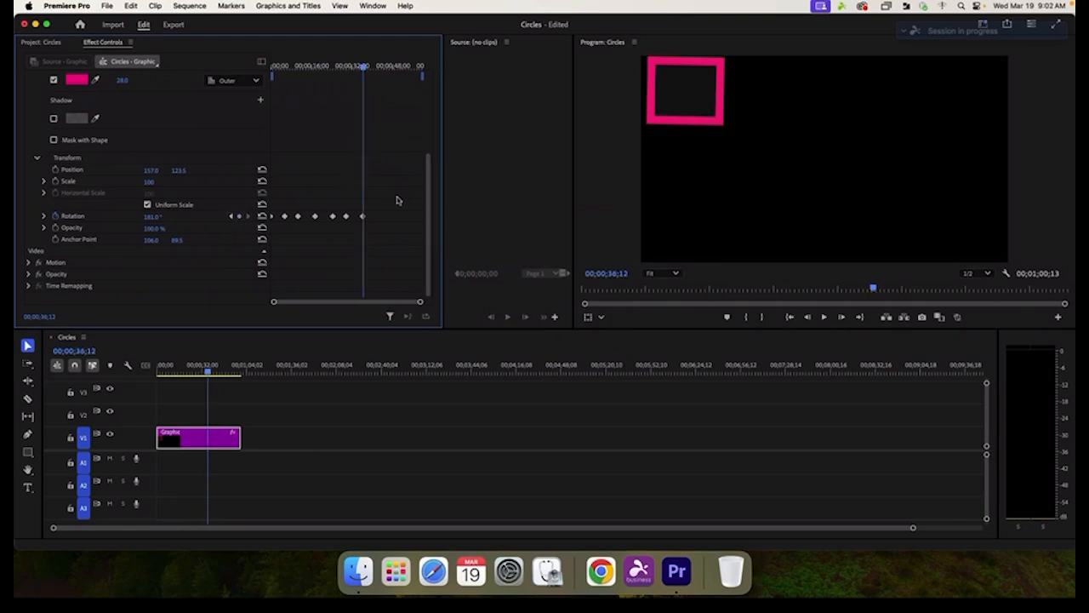
scroll(417, 170, up, 5)
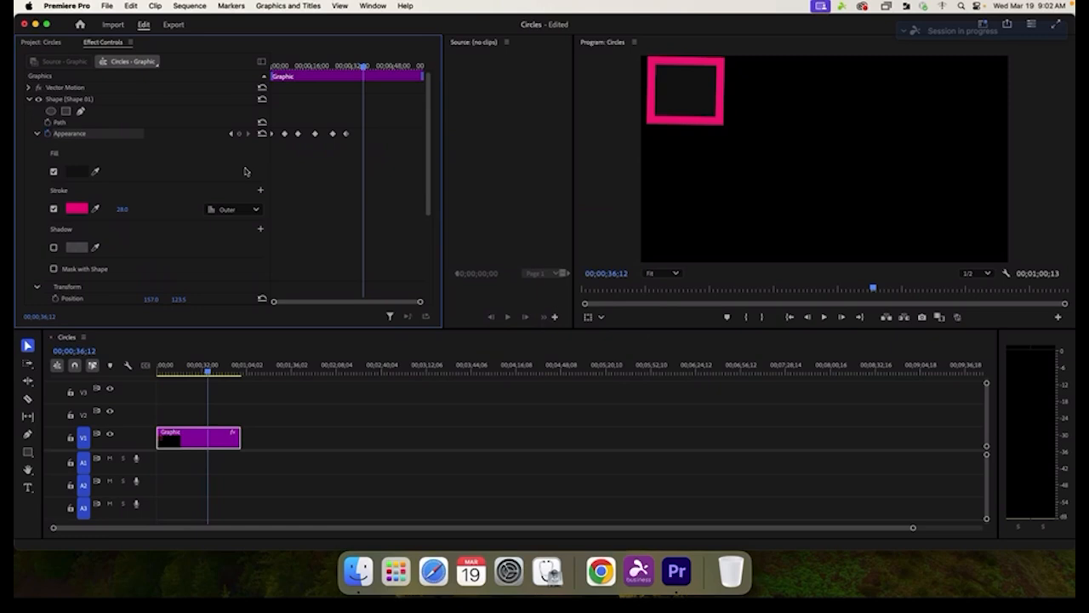
click(78, 173)
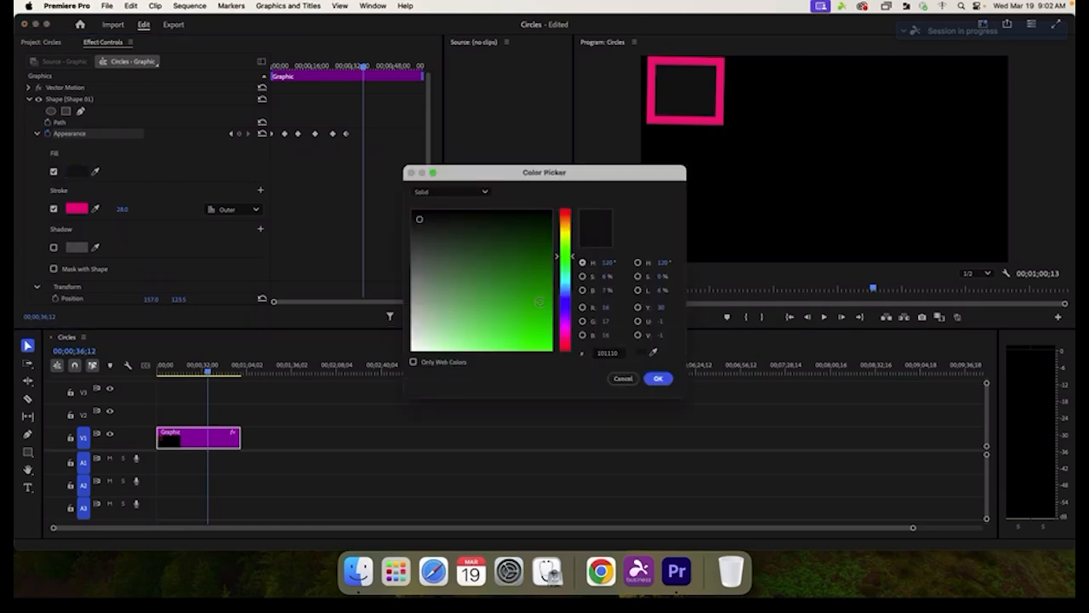
click(566, 338)
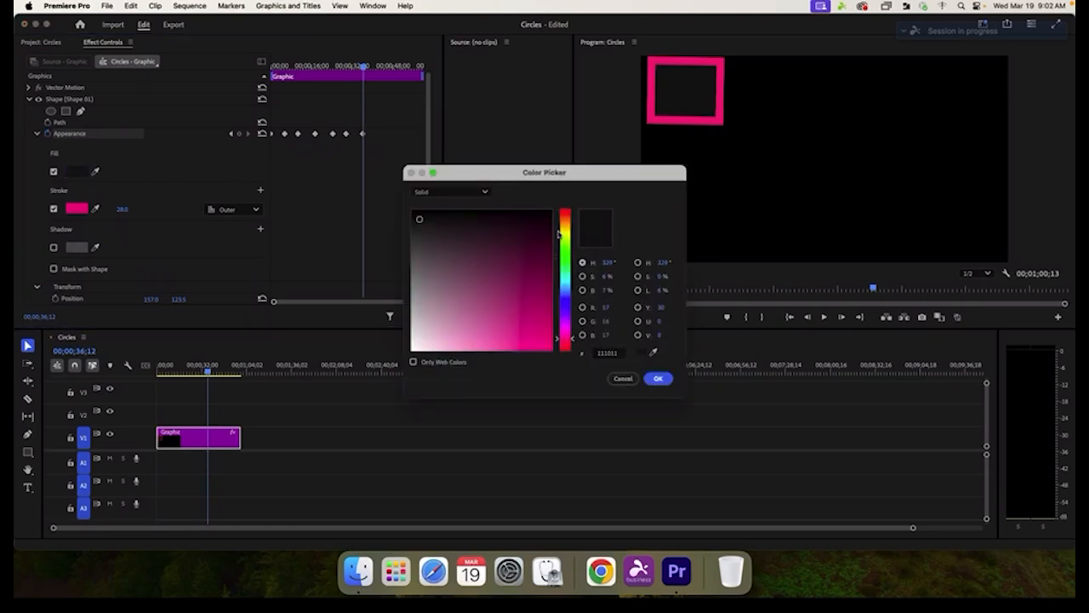
click(565, 227)
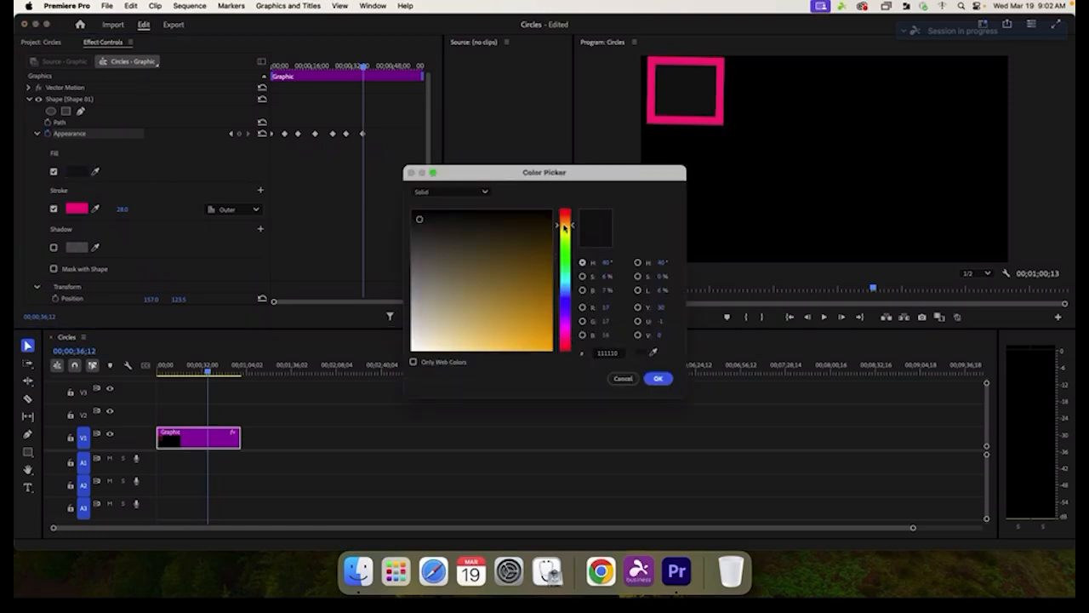
click(567, 332)
click(539, 348)
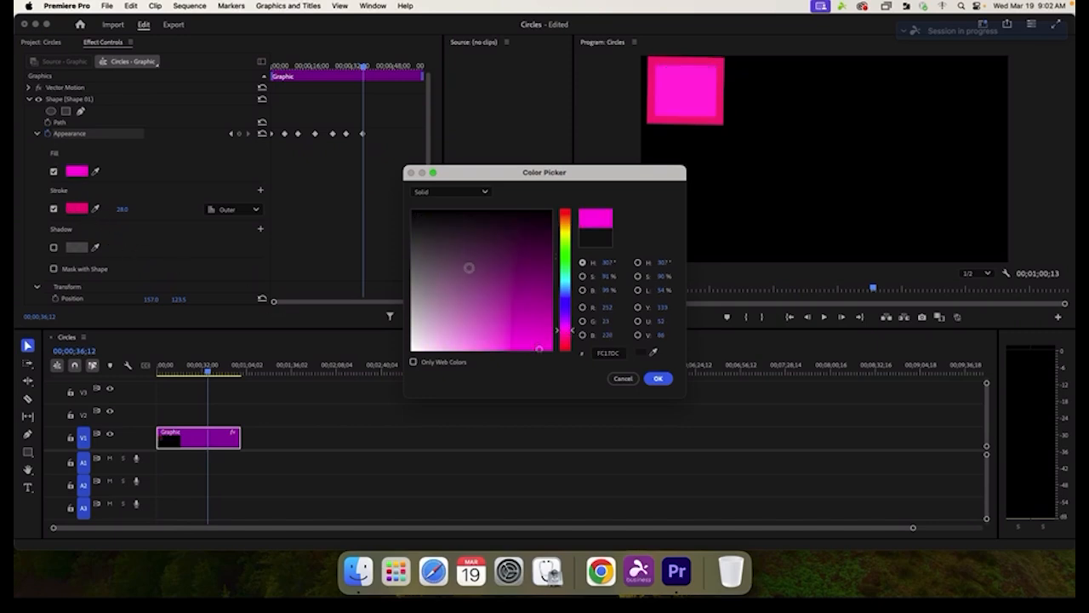
click(658, 378)
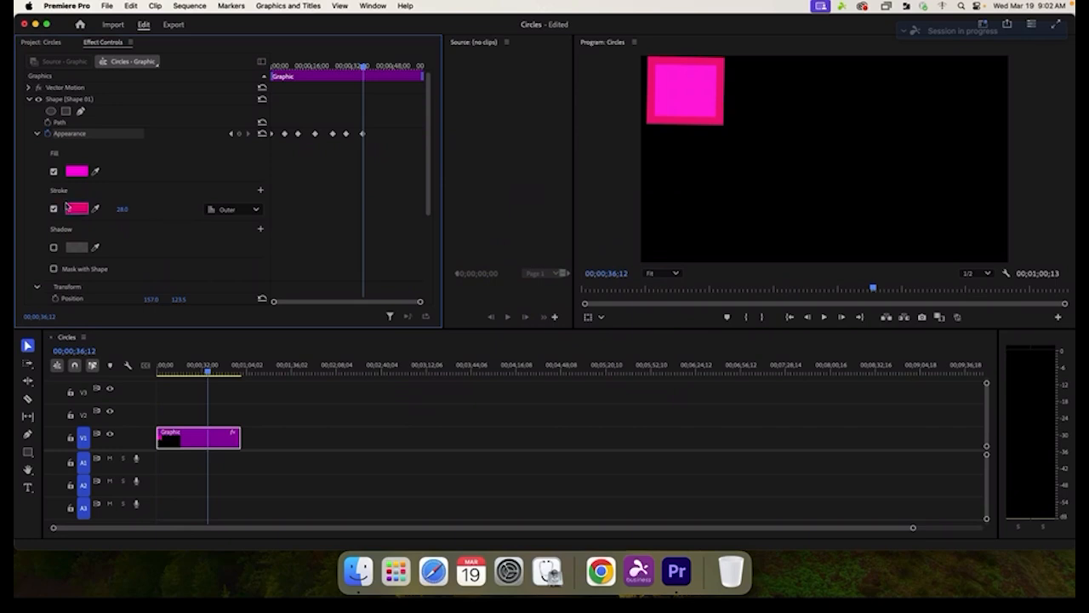
Change the shape's stroke colour to pale pink at 00;00;36;12
click(76, 208)
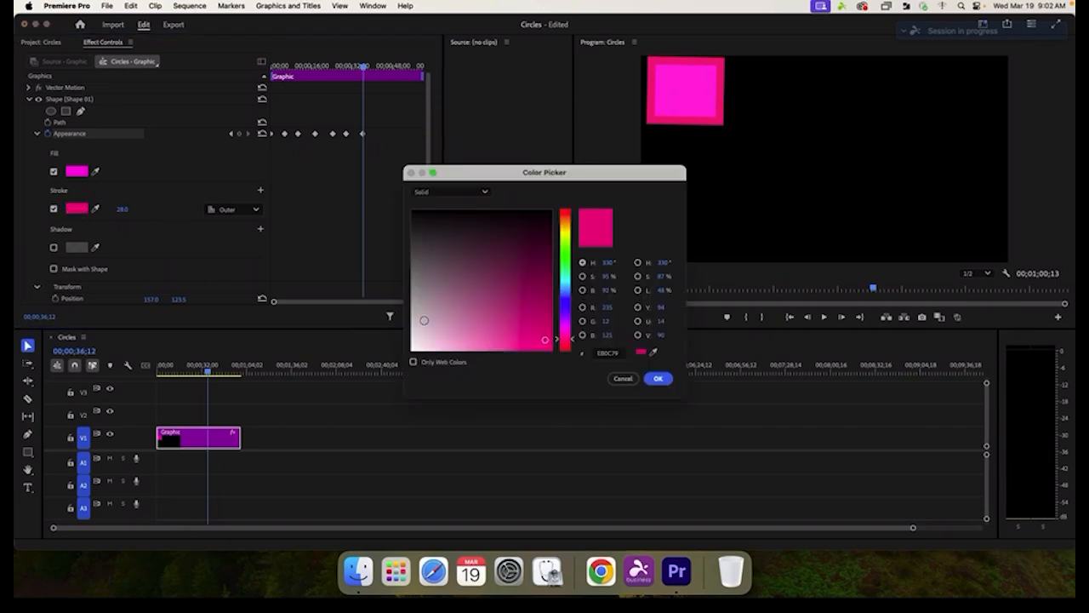
click(431, 334)
click(658, 378)
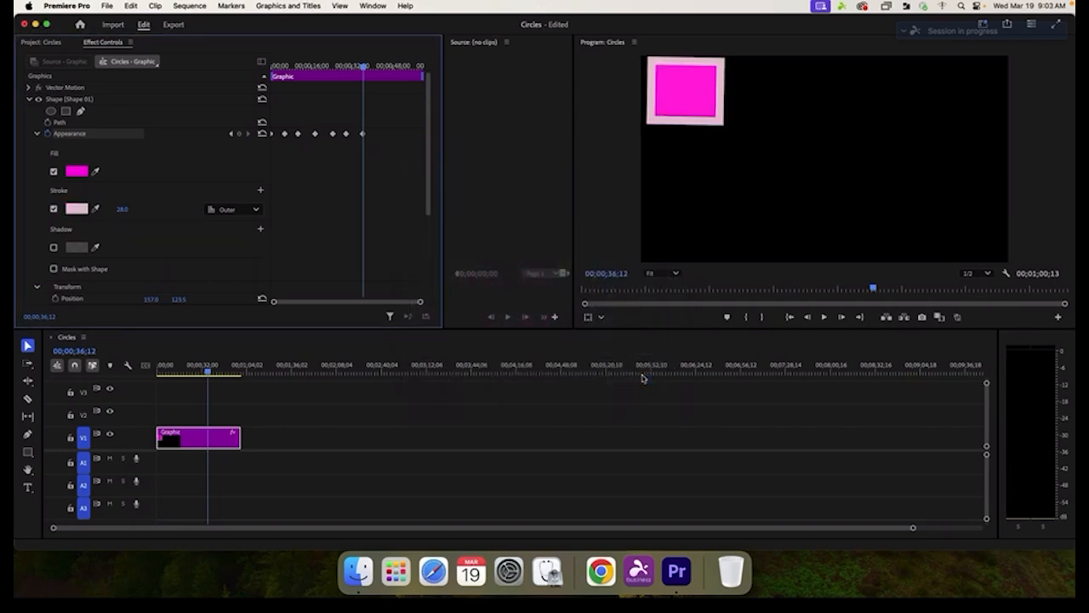
Play the animation from the beginning to review it and return the playhead to 00;00;00;00
drag(363, 66, 264, 79)
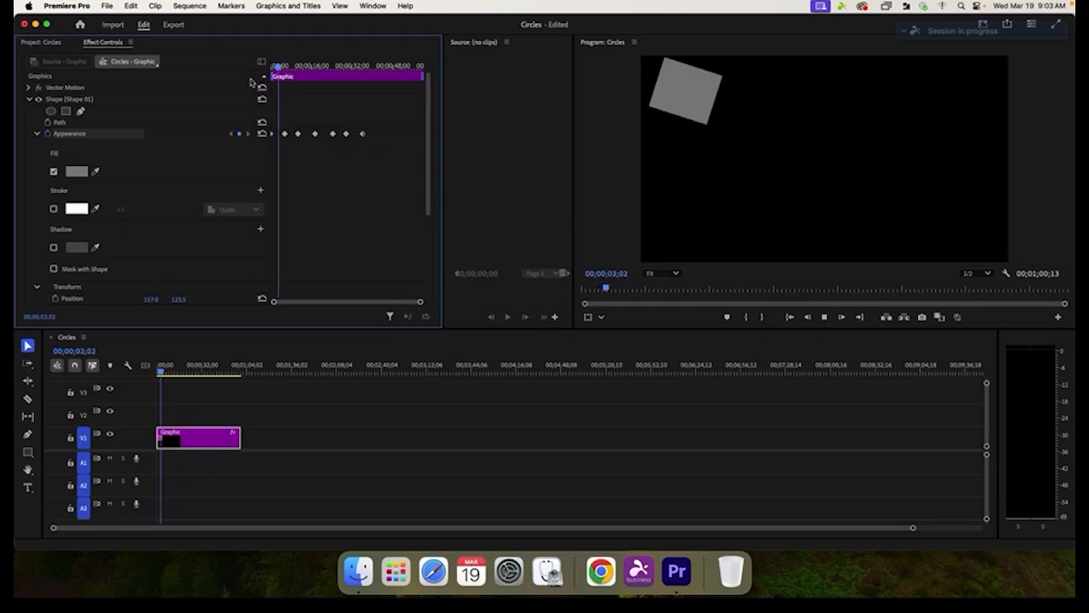
click(315, 71)
drag(315, 71, 266, 71)
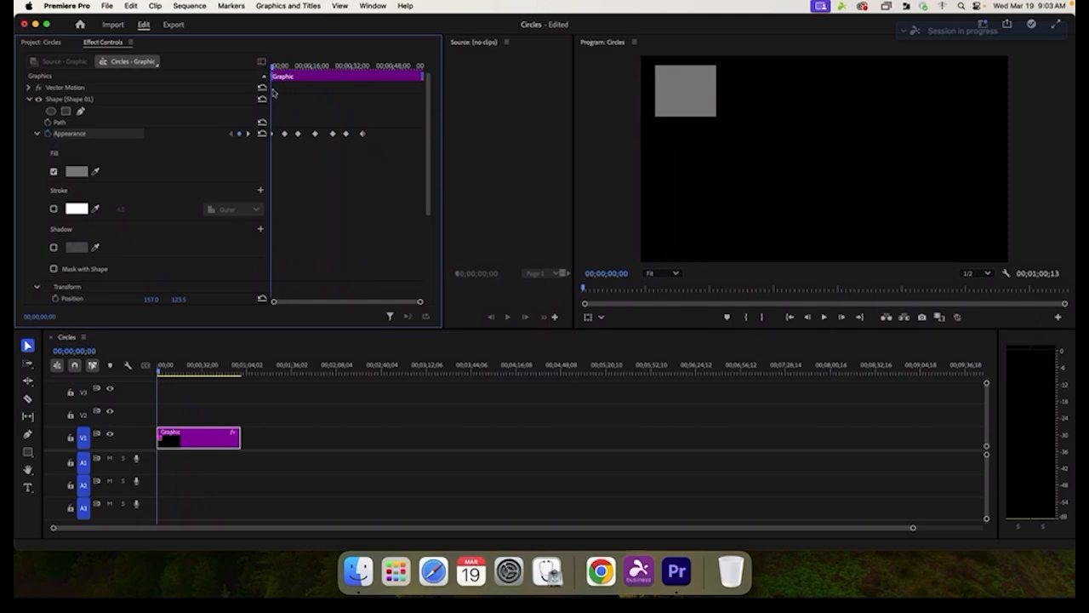
Turn on keyframing for the shape's Transform Position at 00;00;00;00
scroll(146, 216, down, 5)
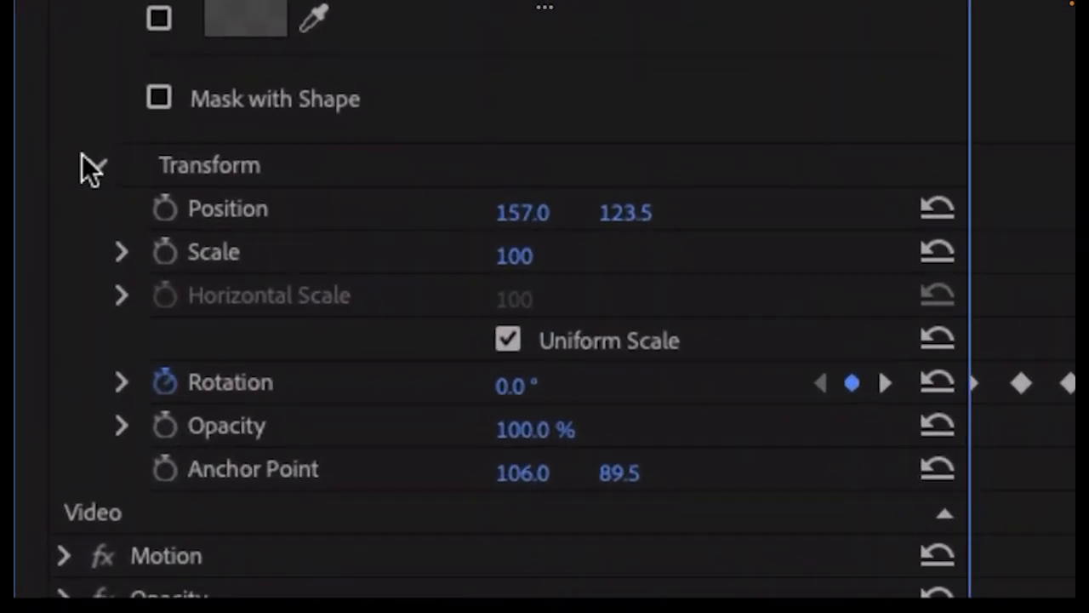
scroll(140, 150, up, 5)
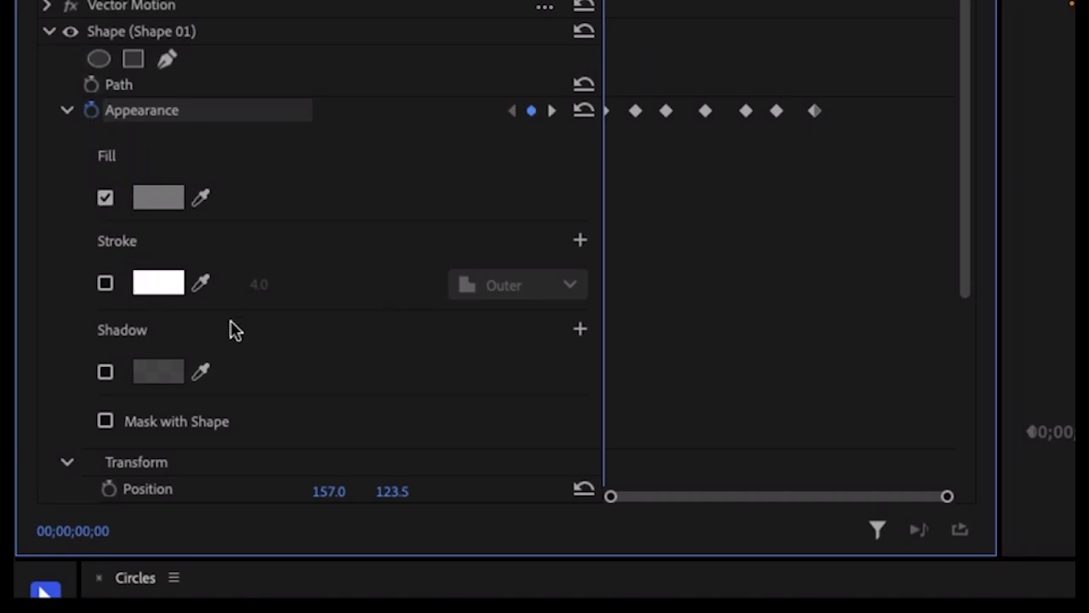
scroll(233, 330, down, 4)
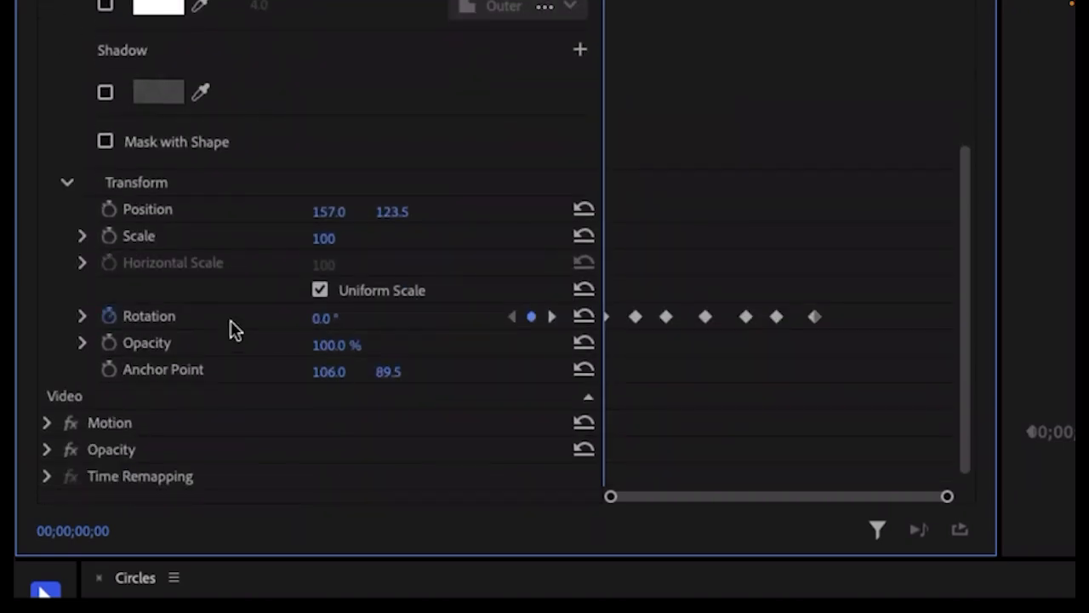
click(109, 212)
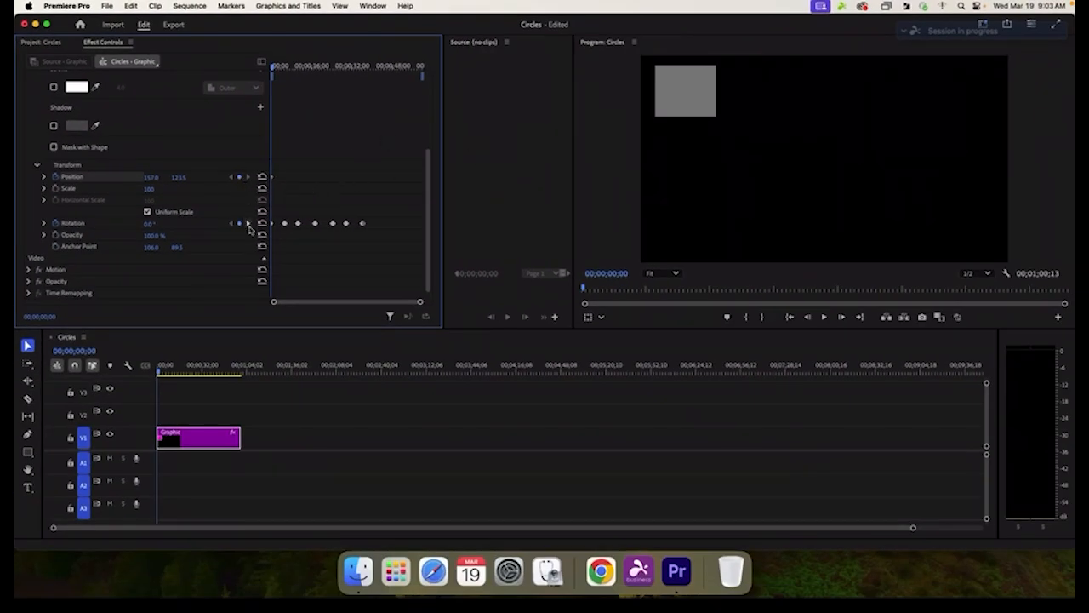
Keyframe the shape's horizontal position at 00;00;05;20 and 00;00;11;03 so it travels along the frame's upper edge to the right corner
click(249, 226)
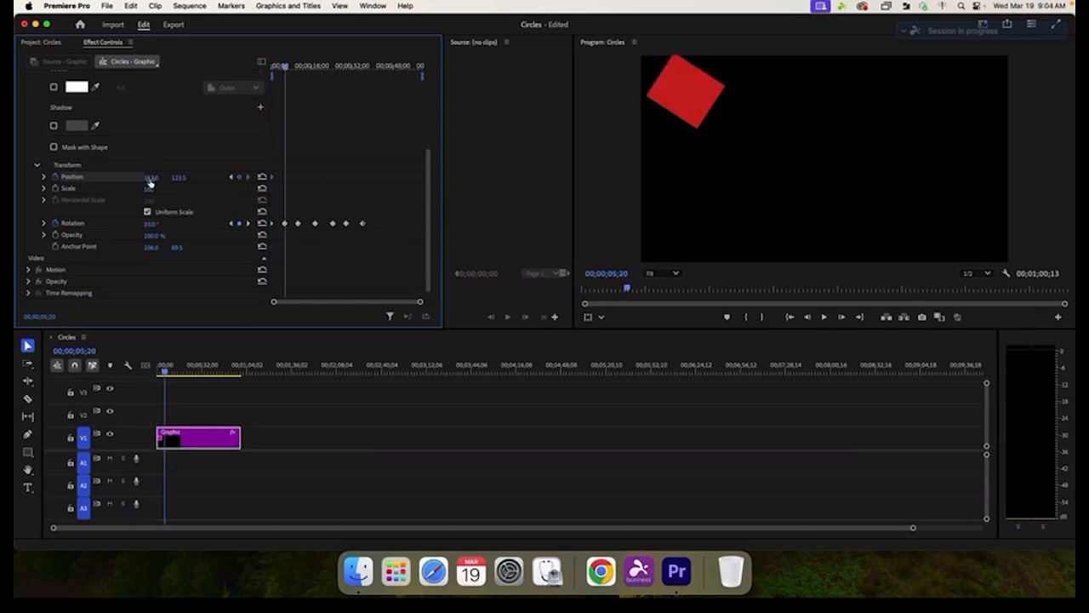
drag(150, 181, 208, 181)
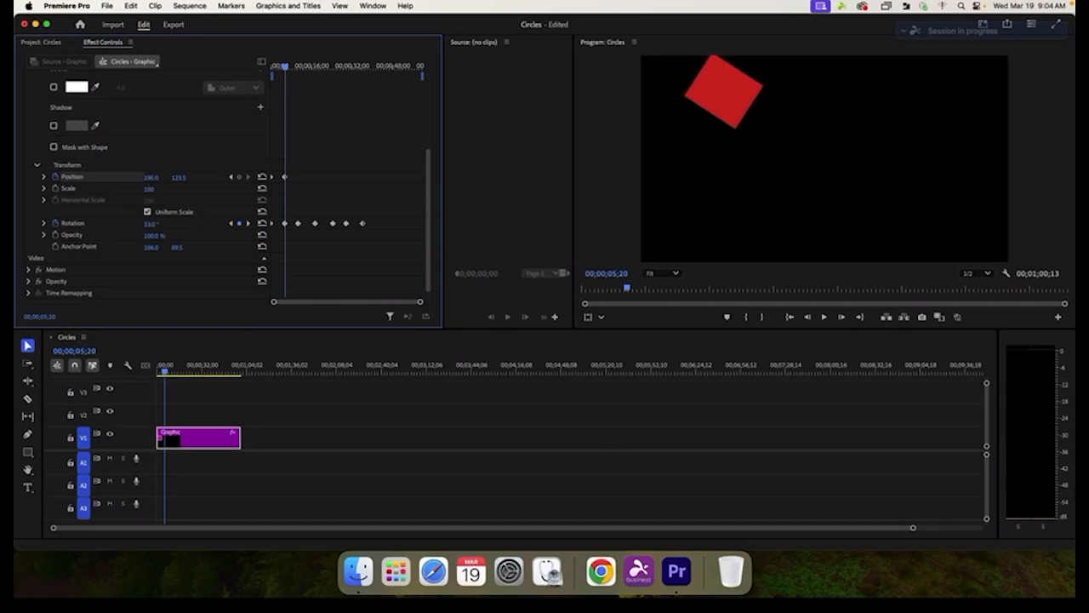
click(246, 223)
drag(150, 179, 196, 179)
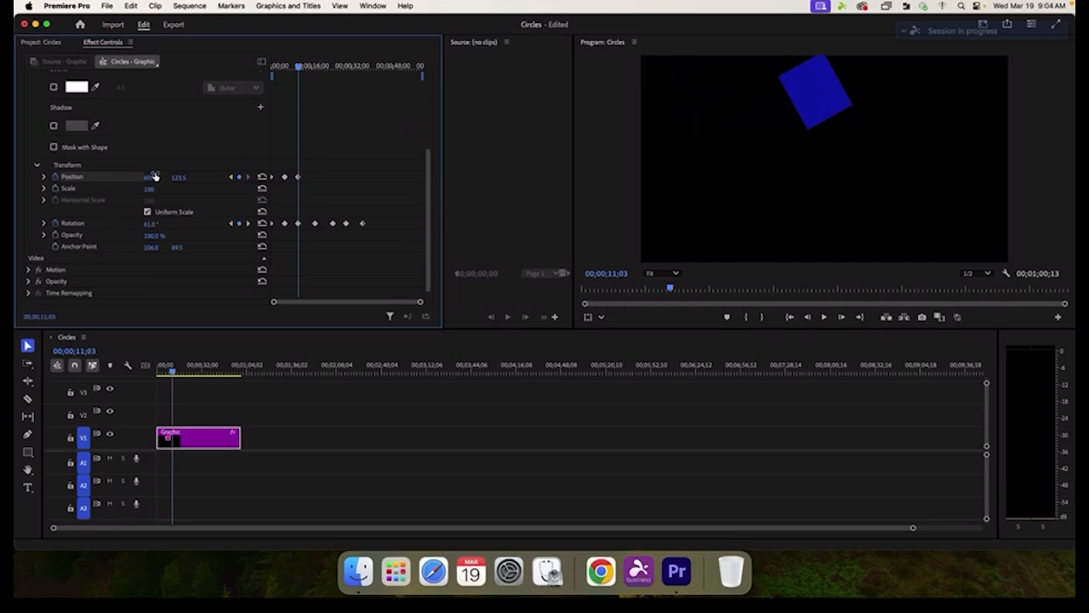
drag(151, 178, 253, 178)
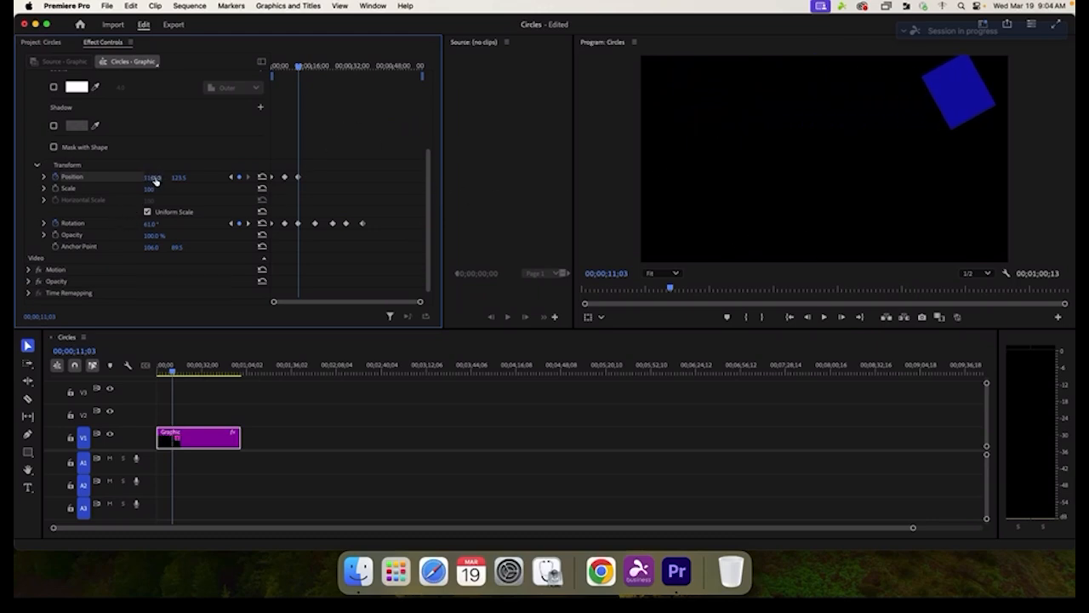
Keyframe the shape's position to 192.0, 594.5 at 00;00;17;26 and to 1062.0, 594.5 at 00;00;24;25
click(248, 223)
drag(177, 177, 66, 177)
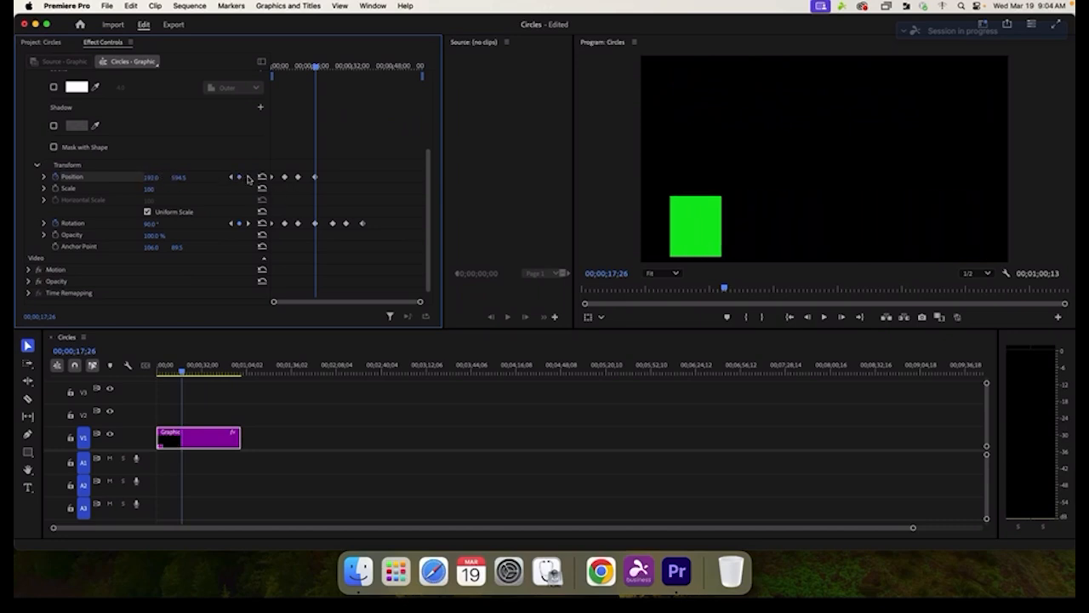
click(247, 223)
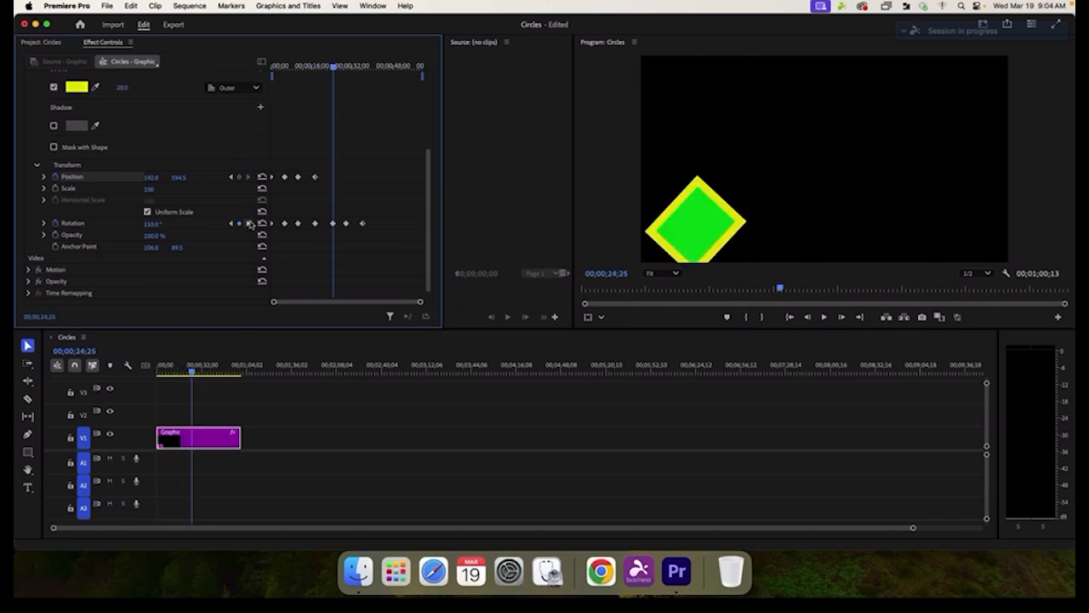
drag(149, 179, 221, 179)
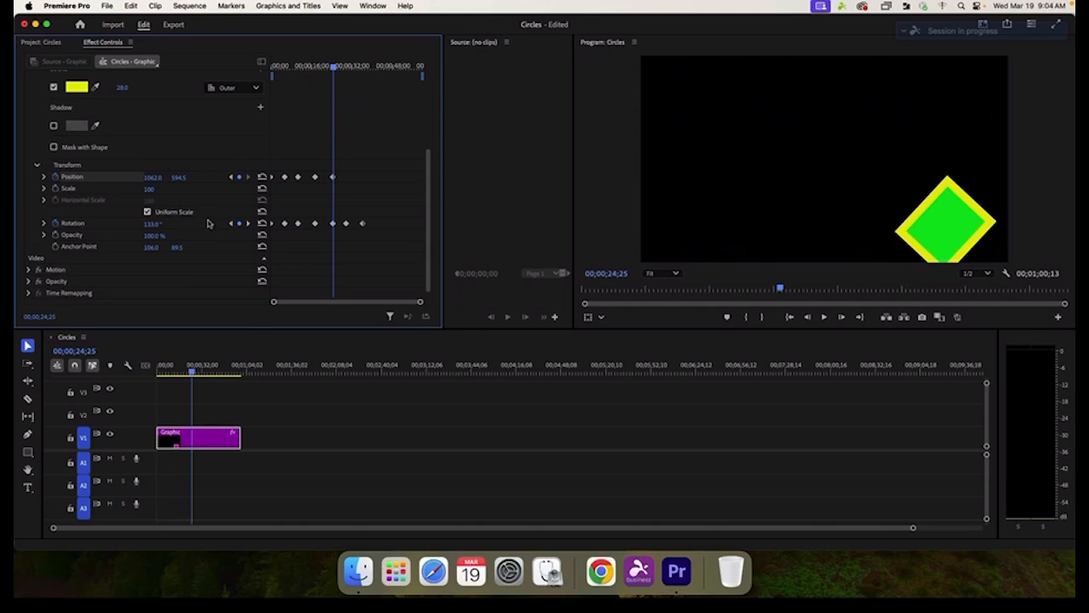
Keyframe the shape's position to 178.0, 134.5 at 00;00;30;02
click(248, 223)
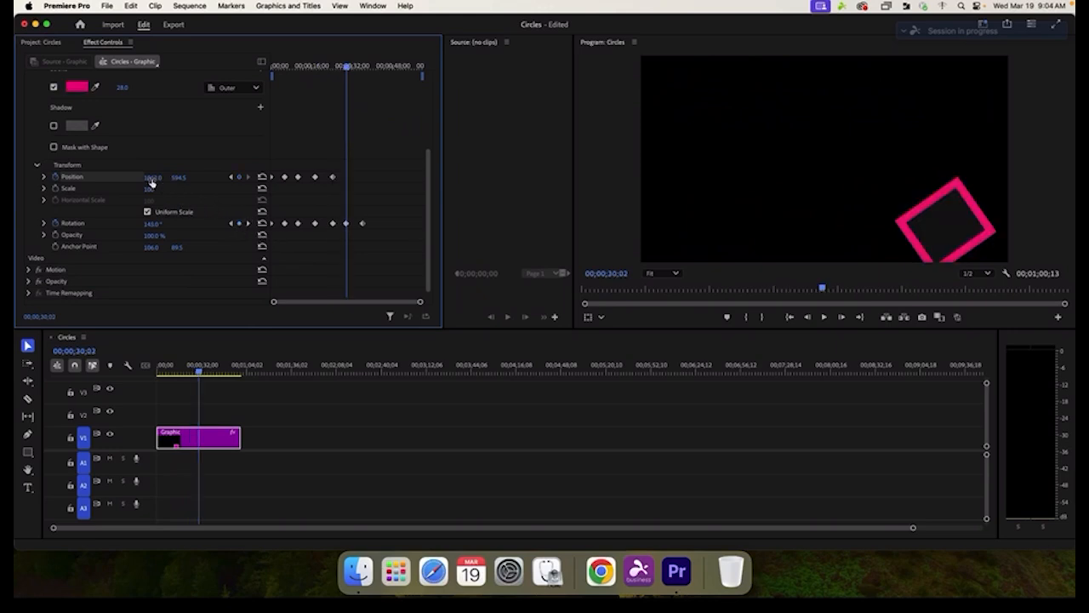
mouse_move(152, 178)
mouse_down()
mouse_move(270, 178)
mouse_move(149, 178)
mouse_move(165, 178)
mouse_up()
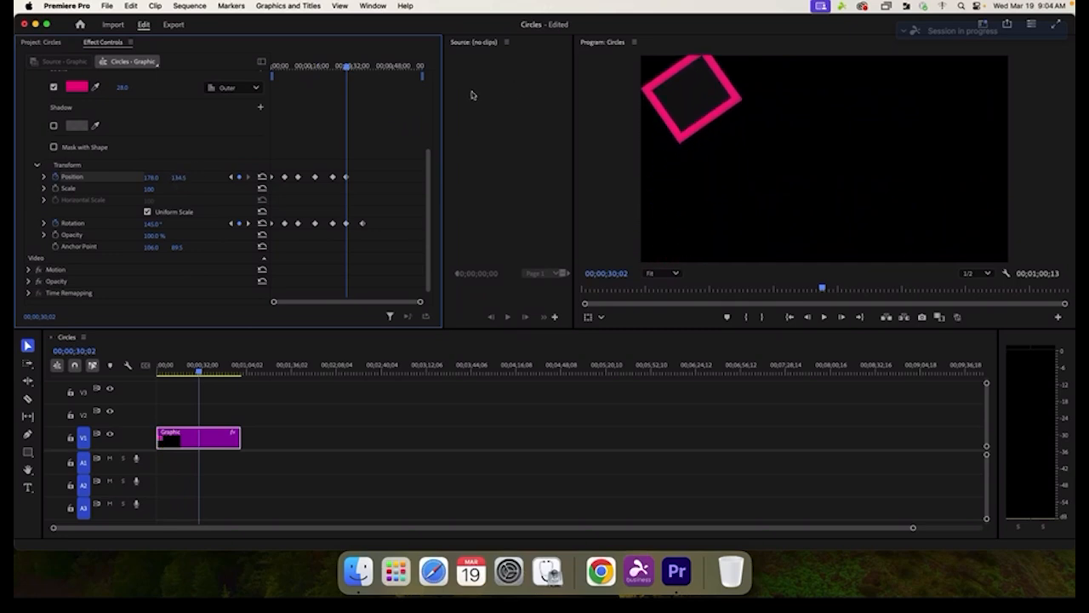
Move the playhead to 00;00;36;05 and widen the keyframe area of the shape's effect settings
mouse_move(346, 70)
mouse_down()
mouse_move(247, 68)
mouse_move(373, 75)
mouse_move(307, 74)
mouse_move(363, 74)
mouse_up()
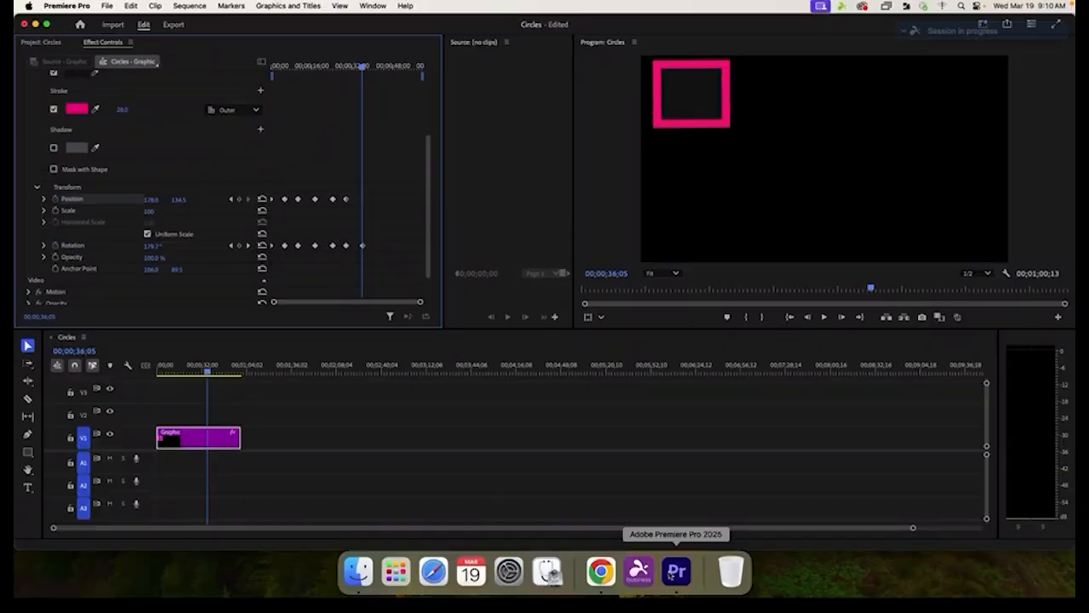
drag(441, 315, 500, 316)
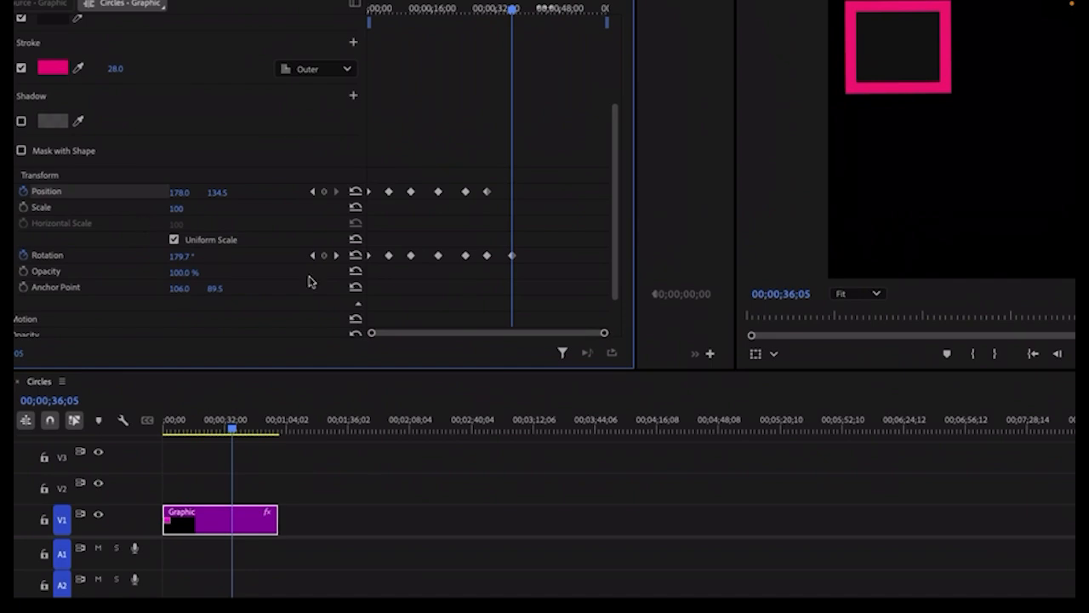
drag(365, 310, 328, 309)
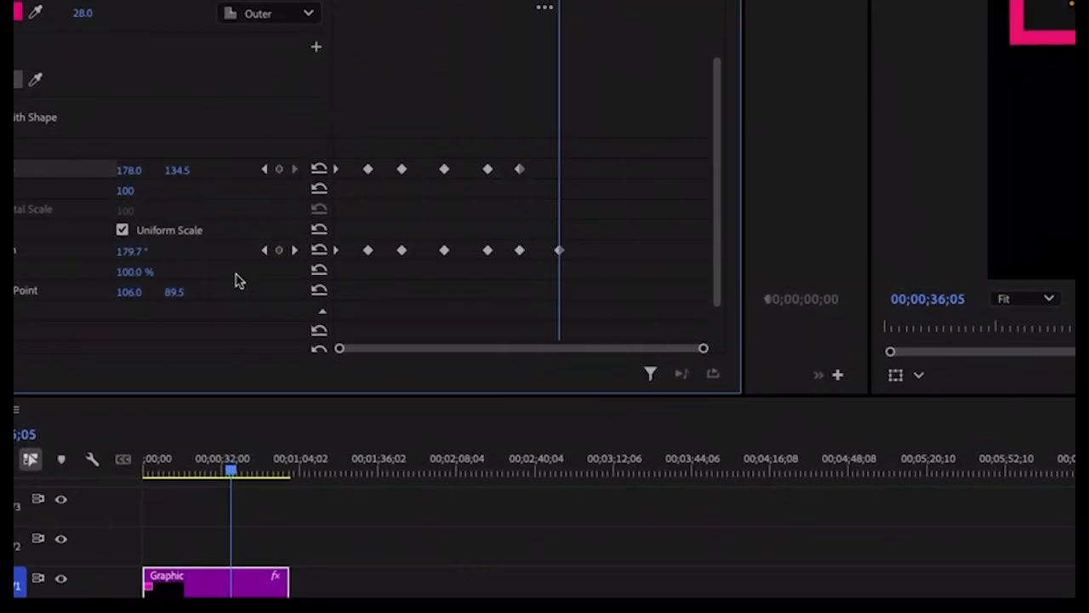
Shift the position and rotation keyframes after the first pair earlier in successive groups, narrowing the gaps between them
drag(361, 160, 579, 267)
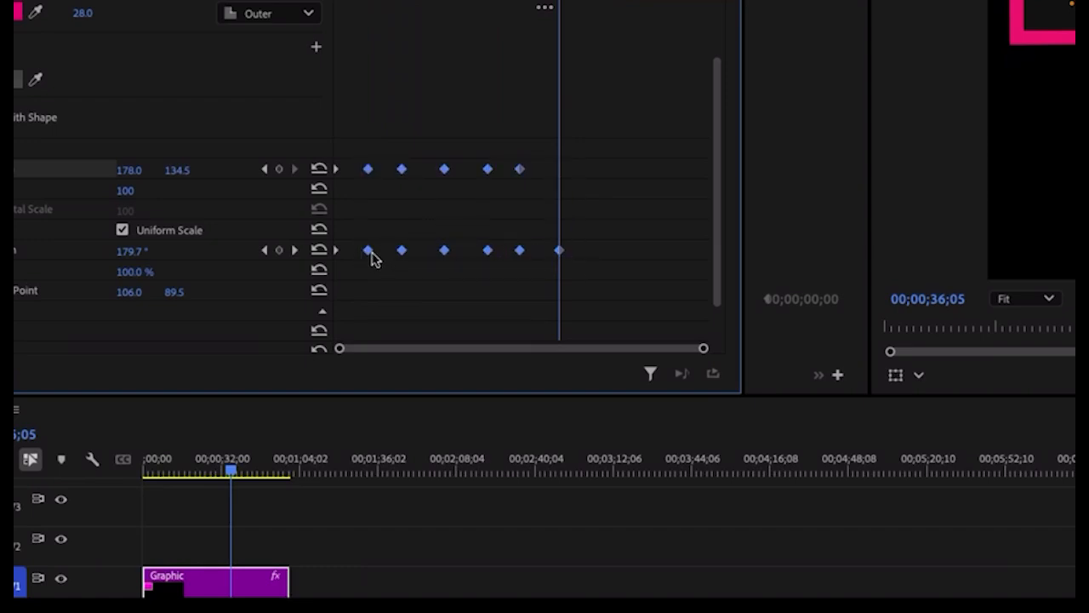
drag(368, 258, 349, 258)
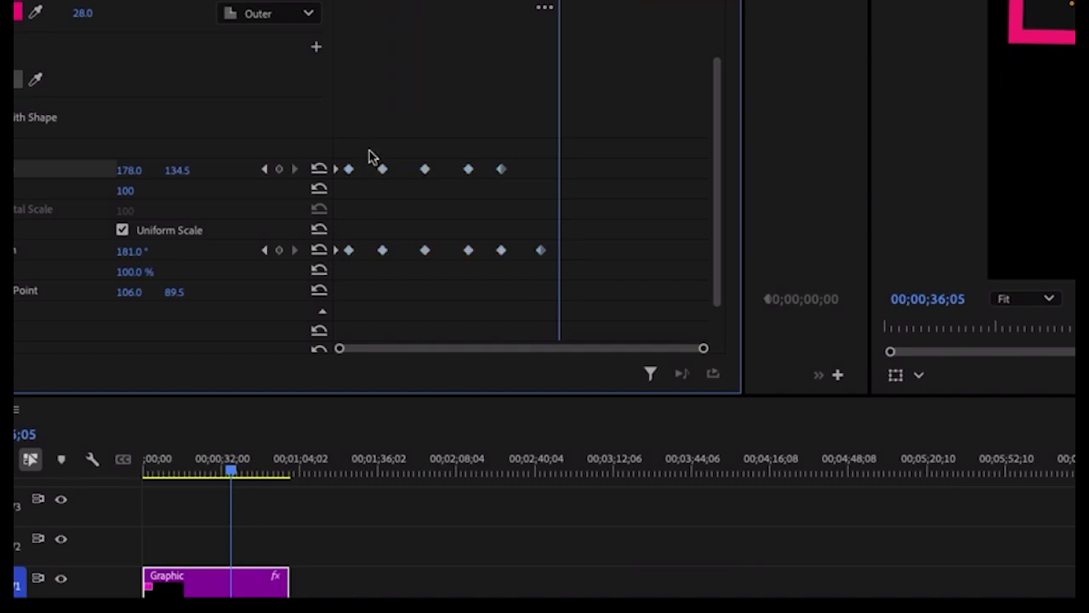
drag(369, 152, 541, 260)
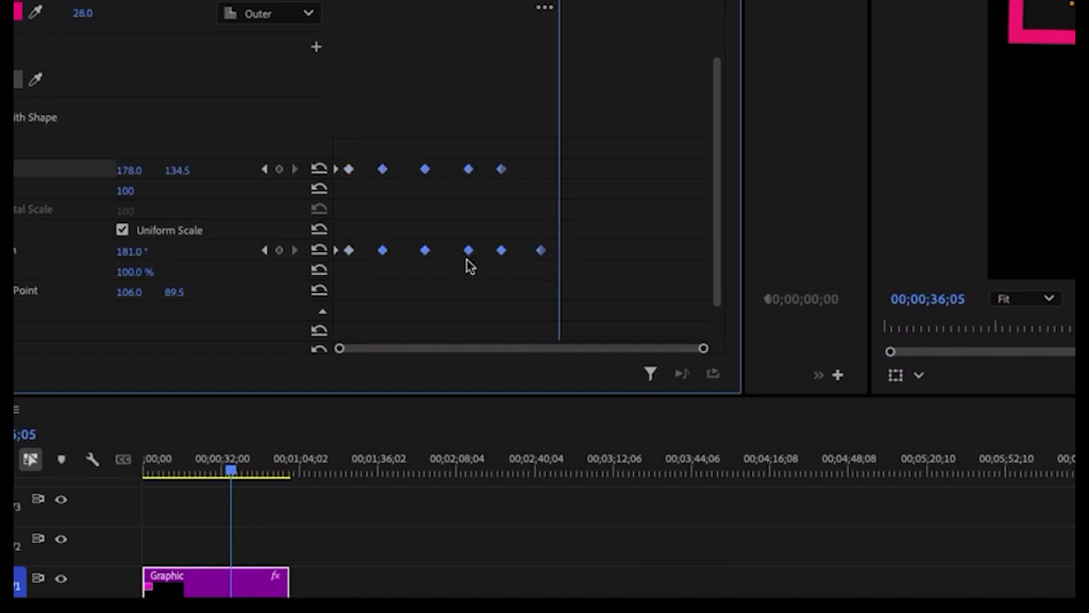
drag(382, 258, 369, 259)
drag(397, 158, 550, 279)
drag(410, 258, 388, 258)
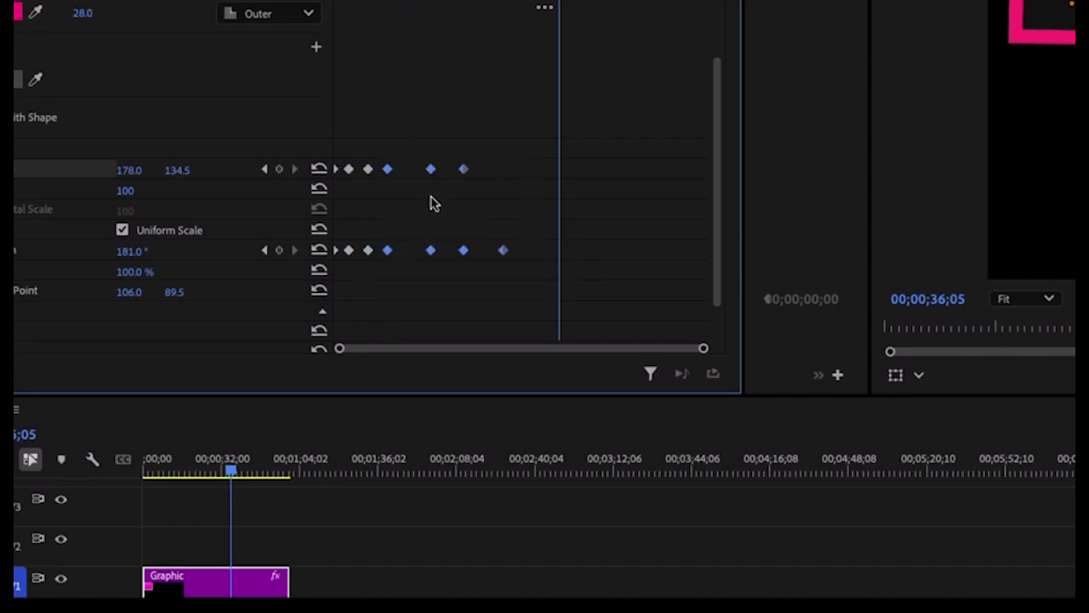
drag(412, 156, 481, 258)
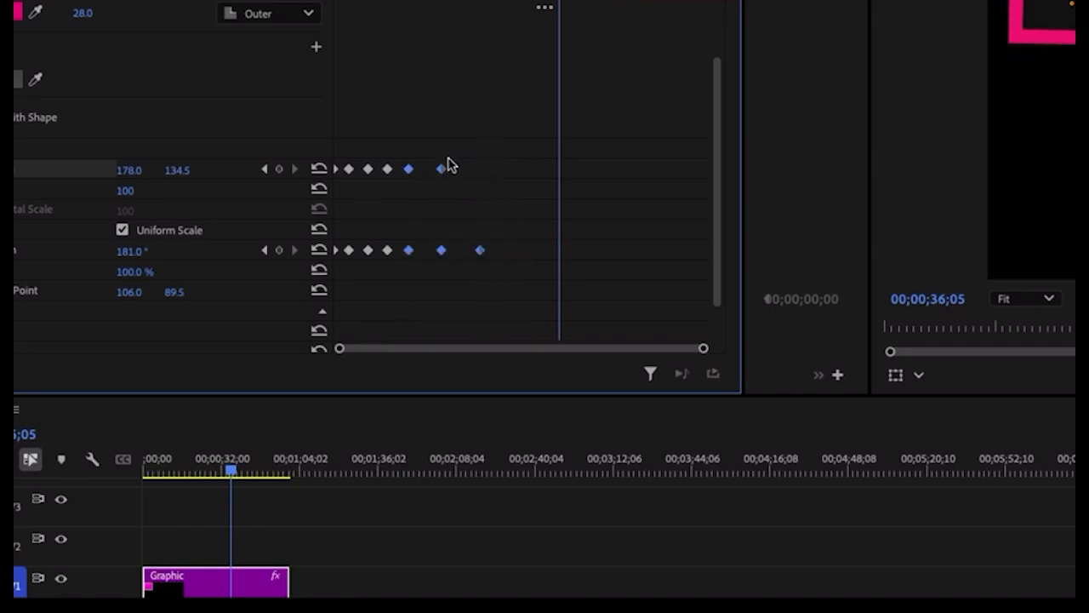
drag(428, 146, 446, 252)
Move the second, third and fourth pairs of position and rotation keyframes closer to the clip's start
drag(704, 349, 423, 354)
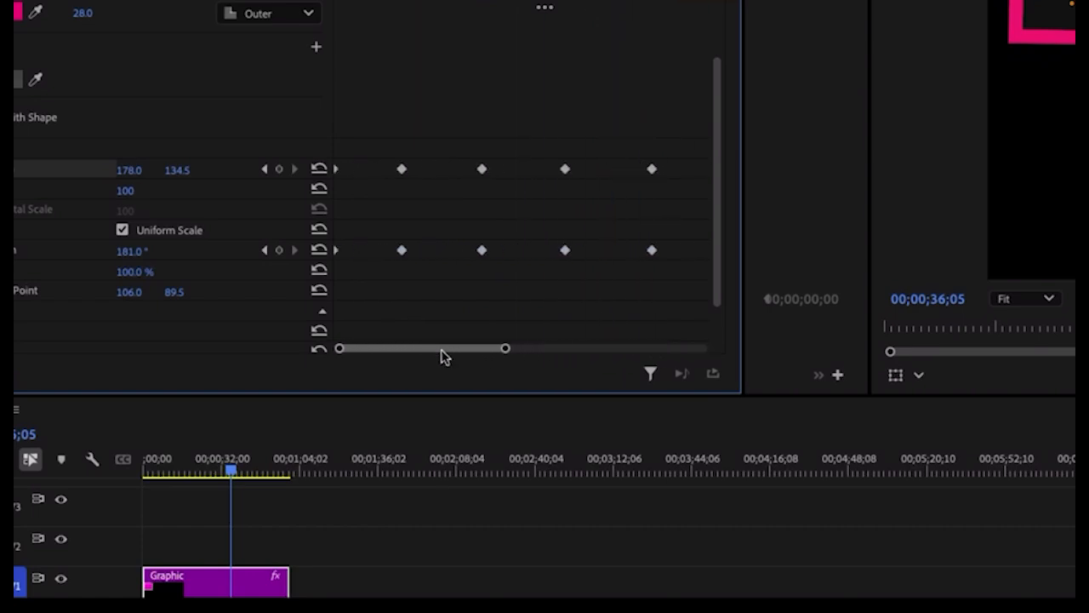
drag(379, 141, 607, 295)
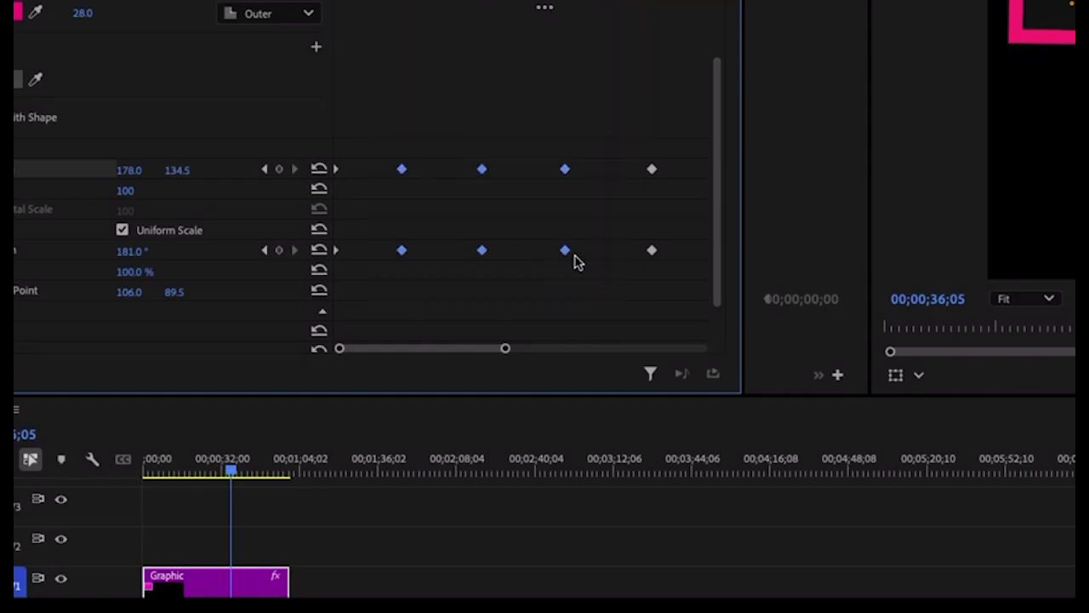
drag(561, 255, 523, 256)
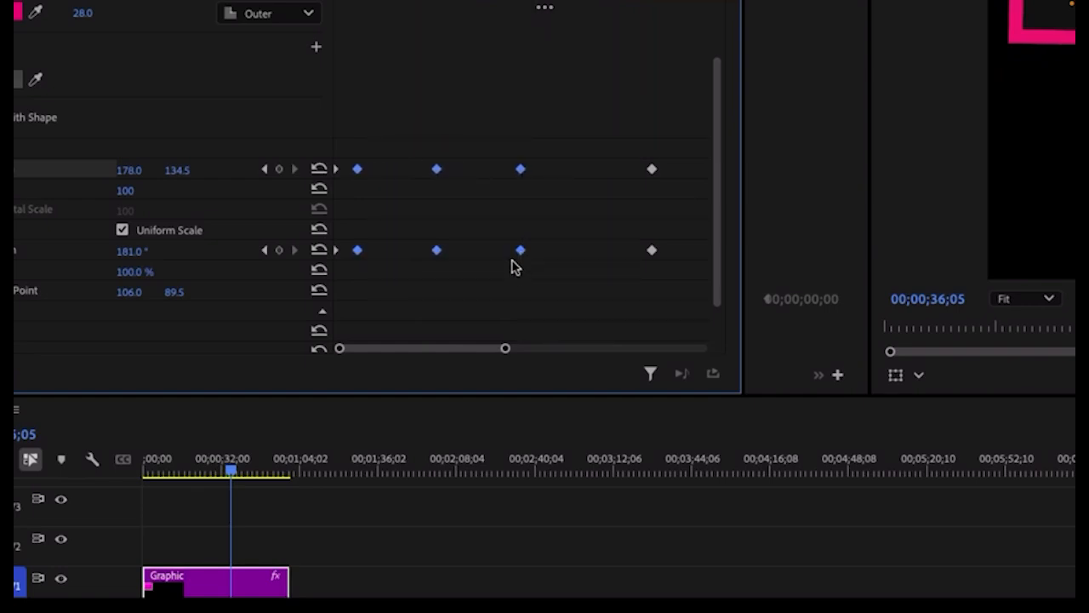
drag(412, 147, 476, 258)
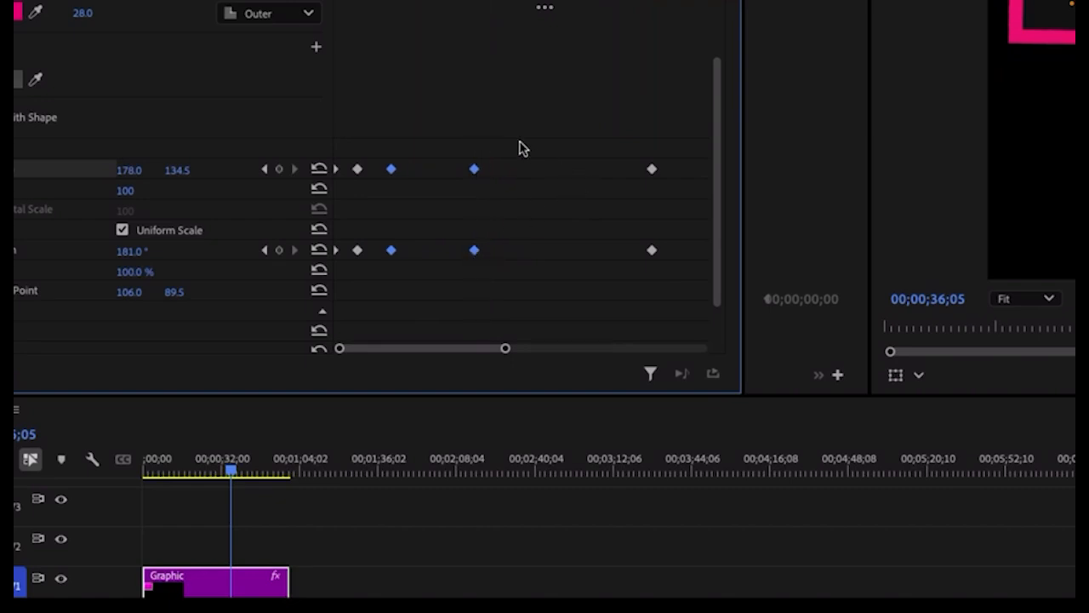
drag(453, 148, 428, 257)
Pull the remaining position and rotation keyframes earlier, placing them close behind the tightened ones
drag(636, 124, 459, 266)
drag(506, 351, 585, 348)
mouse_move(497, 142)
mouse_down()
mouse_move(579, 277)
mouse_move(538, 252)
mouse_move(442, 257)
mouse_up()
click(457, 249)
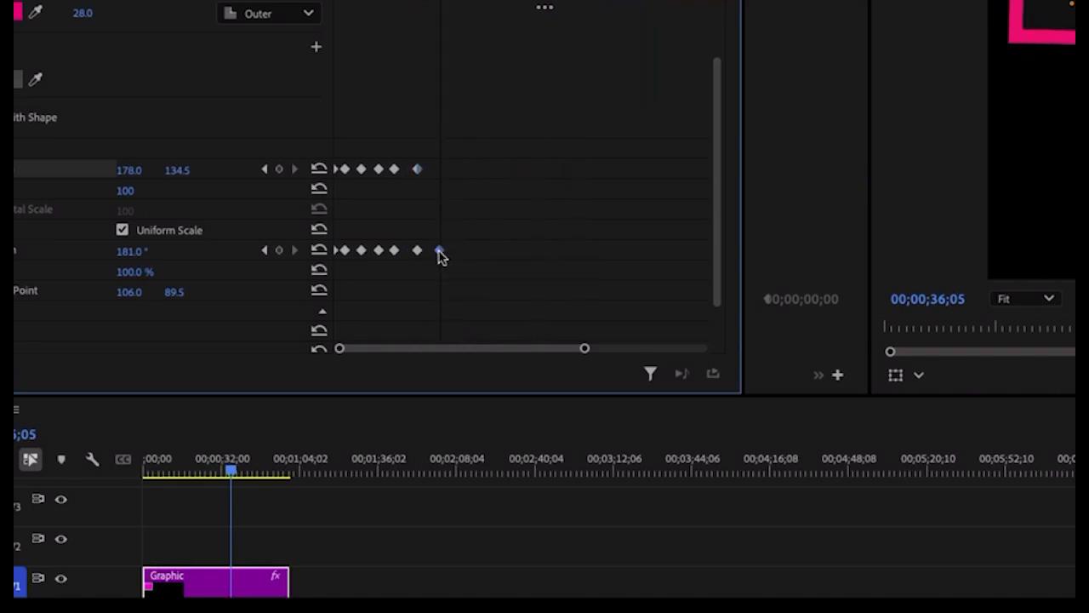
mouse_move(584, 349)
mouse_down()
mouse_move(556, 351)
mouse_move(671, 351)
mouse_move(600, 350)
mouse_up()
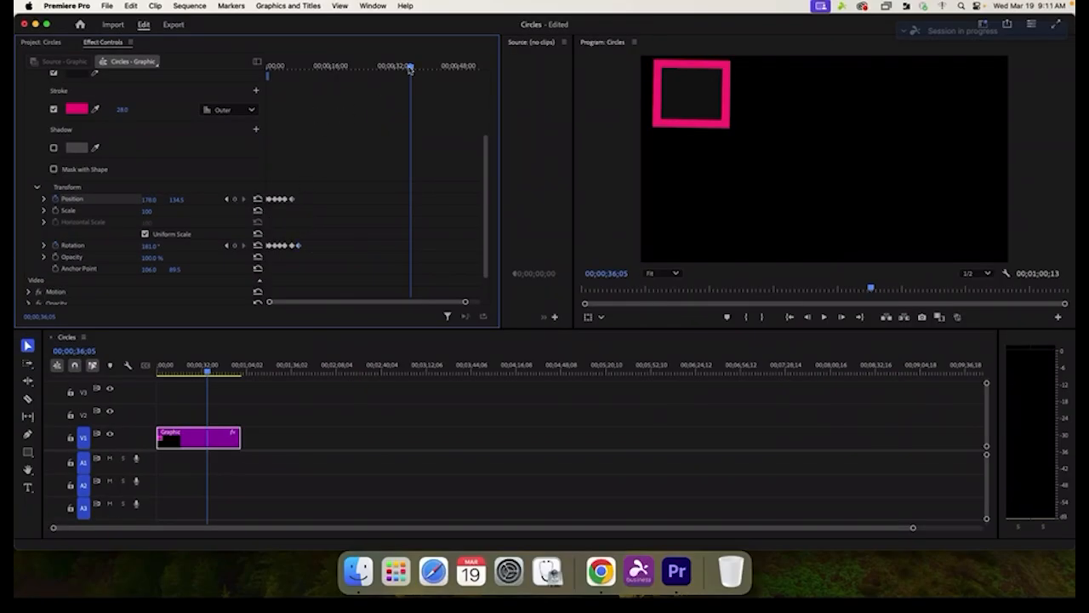
Play the animation from the clip's start to check the tightened motion, stopping at 00;00;04;14
drag(410, 70, 221, 103)
key(space)
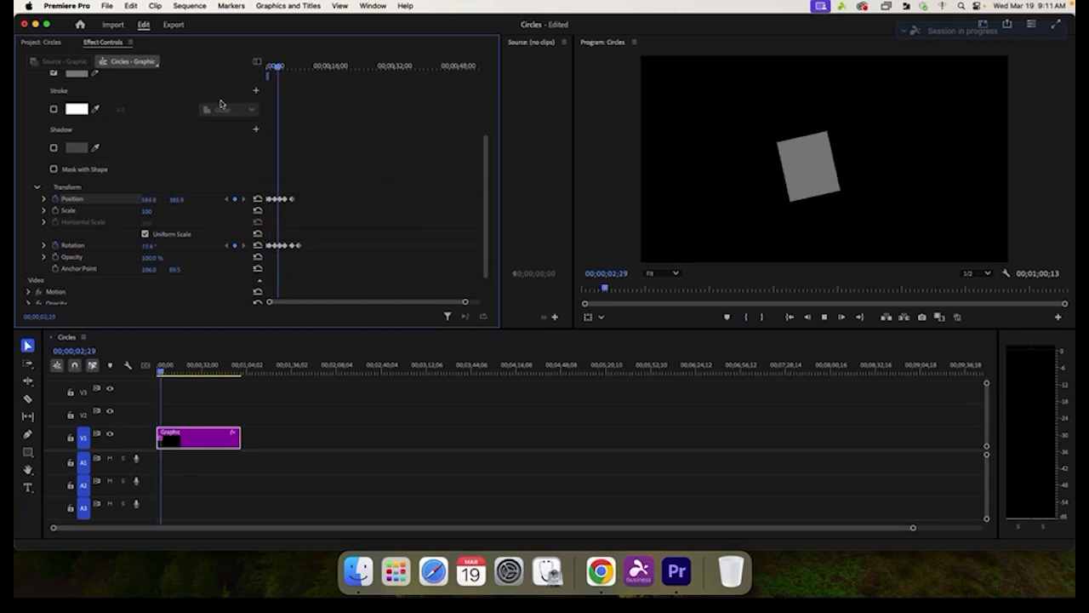
key(space)
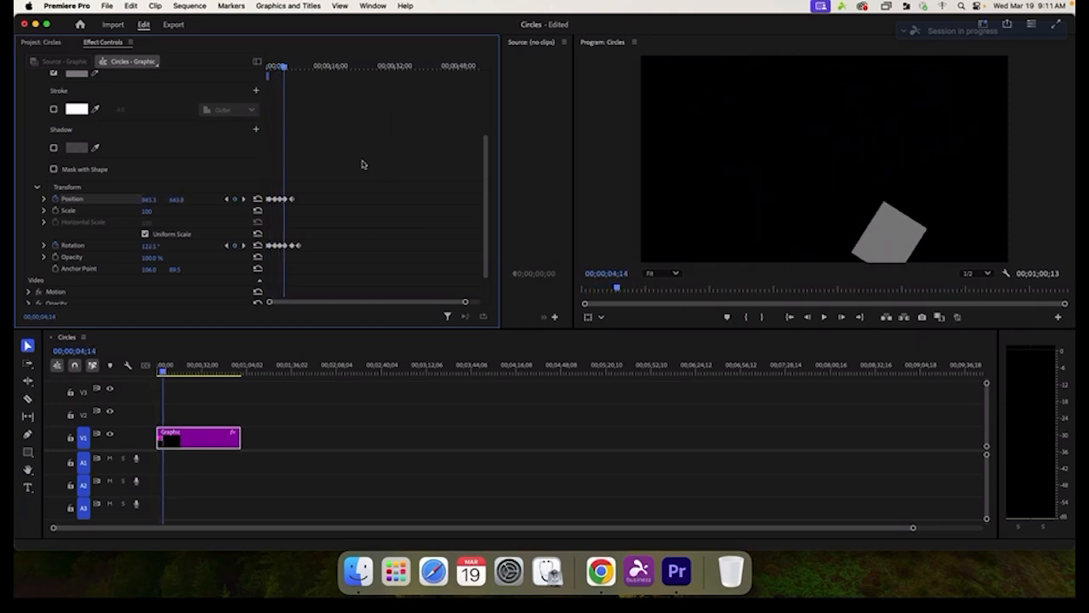
Shift the shape's appearance keyframes earlier in successive groups, ending at about 00;00;09;06, and play the animation from the start
drag(486, 250, 478, 181)
scroll(477, 186, down, 2)
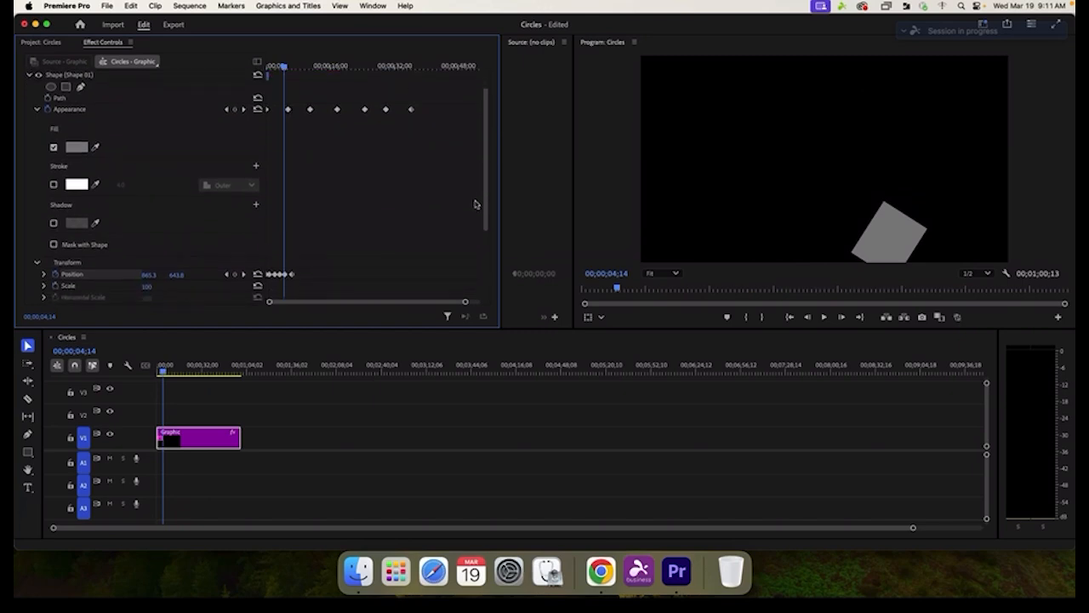
drag(278, 93, 394, 114)
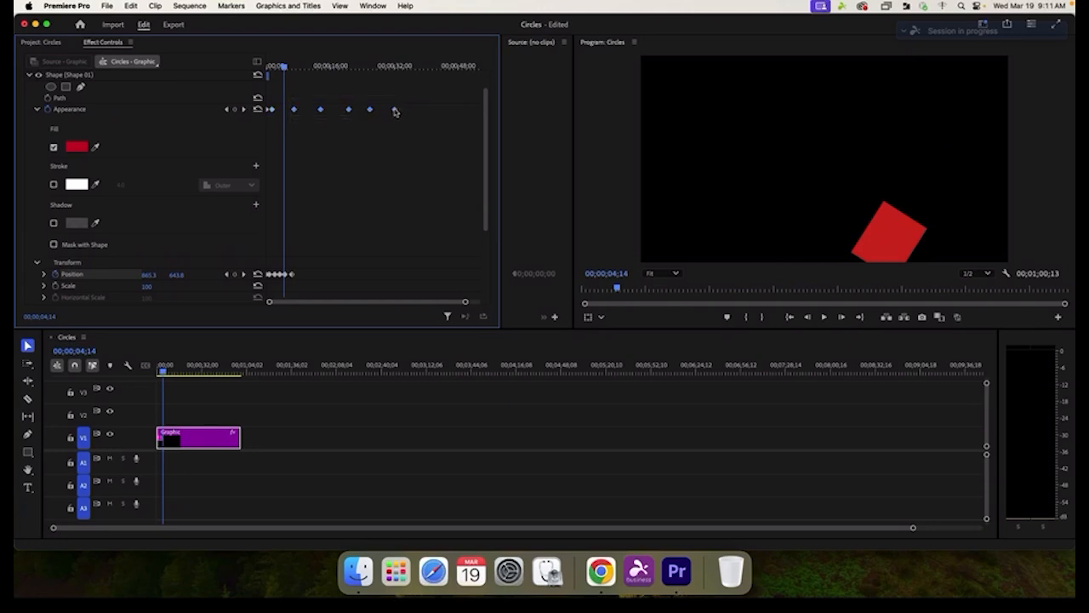
drag(394, 112, 378, 113)
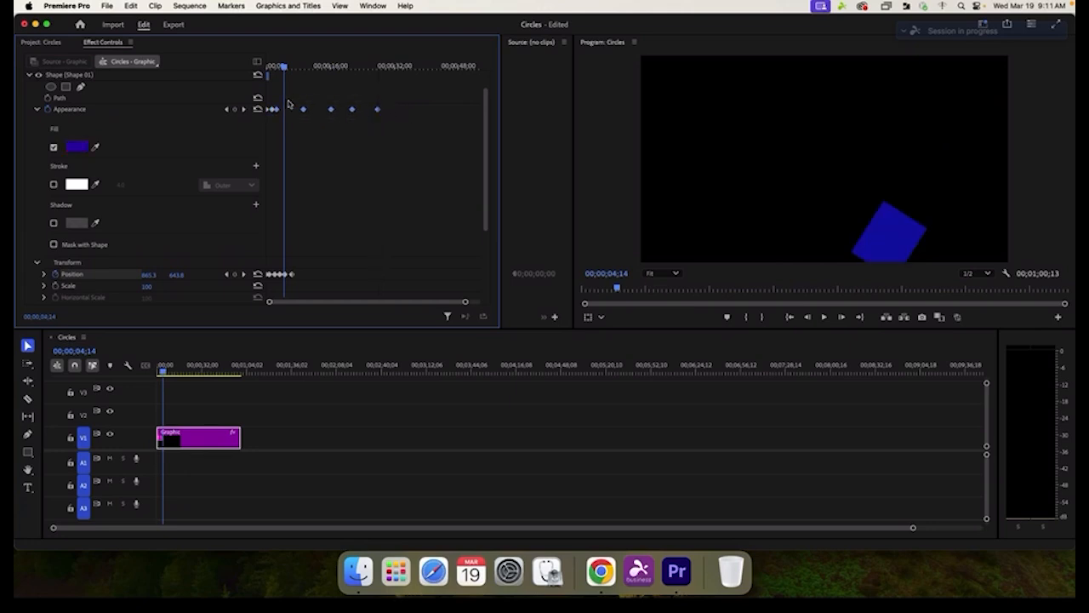
drag(360, 113, 372, 119)
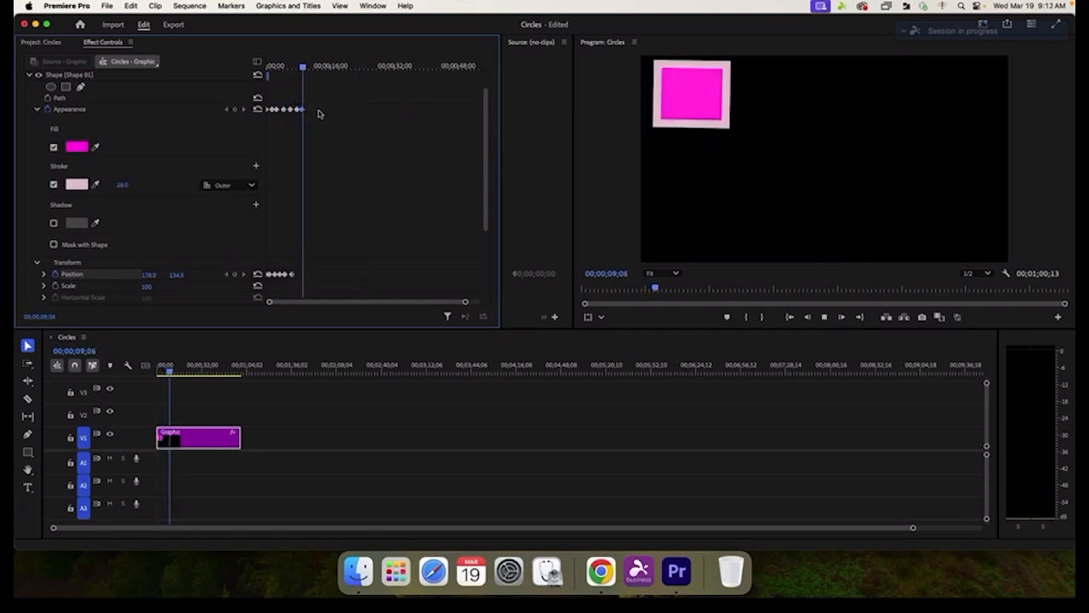
drag(304, 69, 257, 73)
key(space)
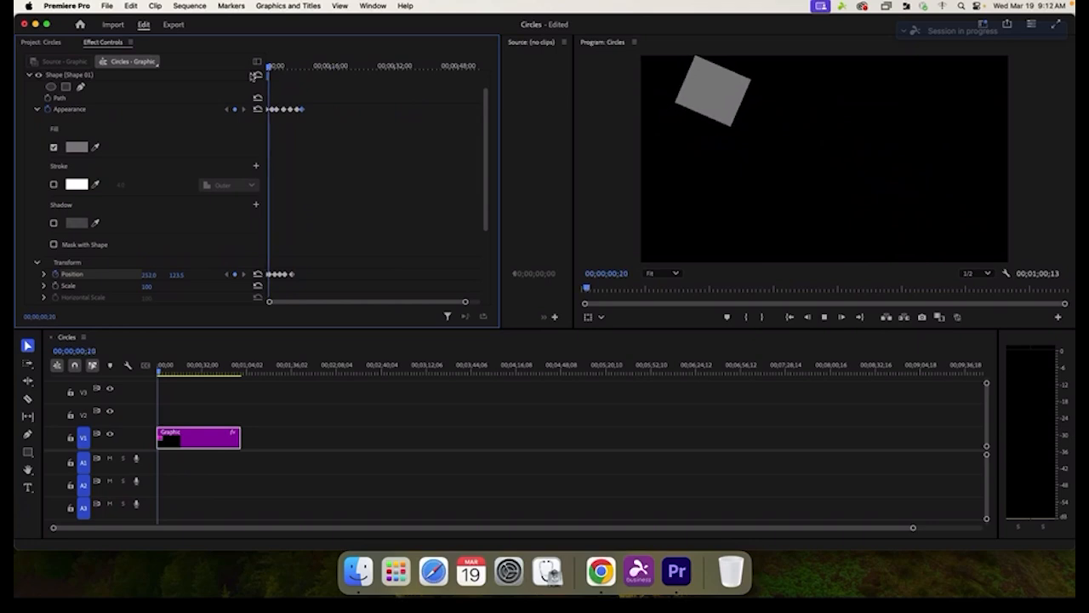